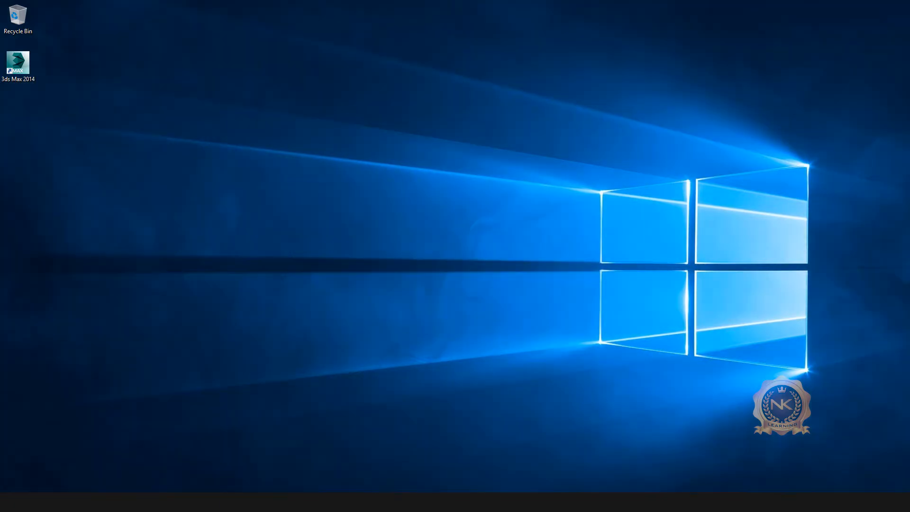
- Switch to 3ds Max with the You.max scene and zoom the enlarged perspective view to show more of the house
mouse_move(291, 501)
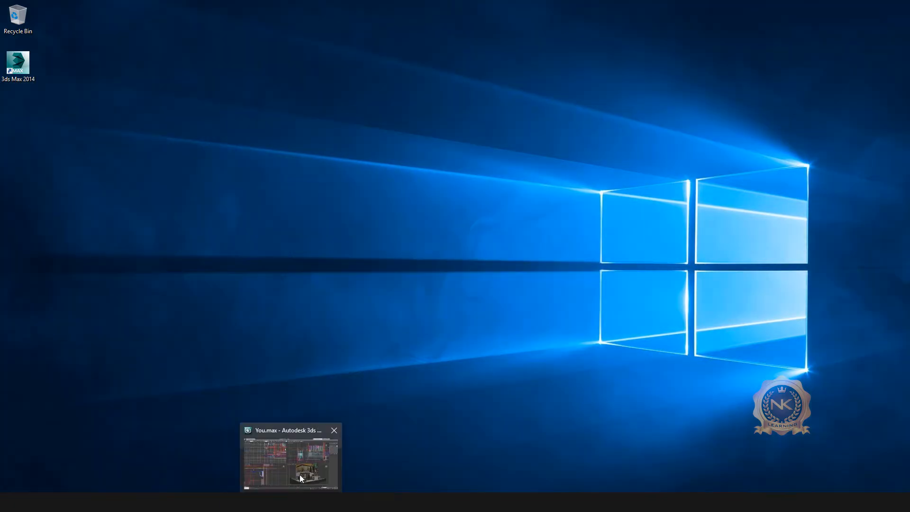
click(299, 471)
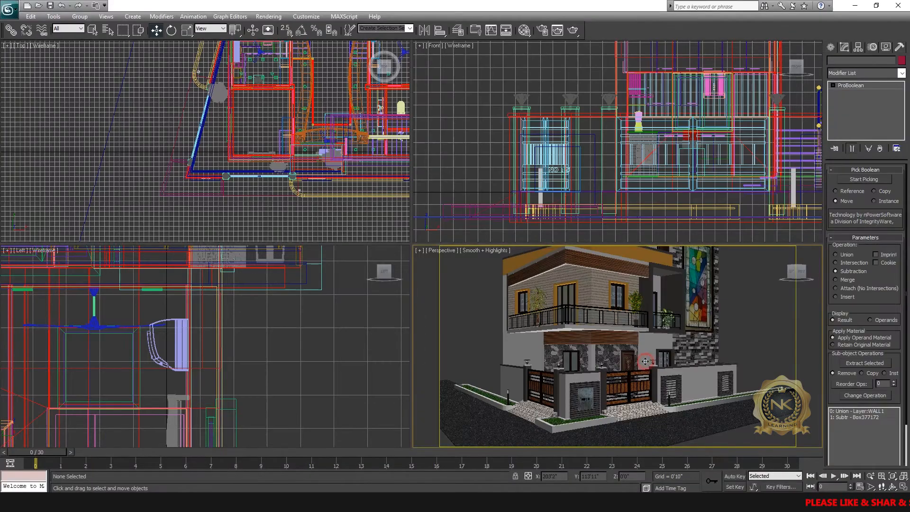
key(alt+w)
click(705, 227)
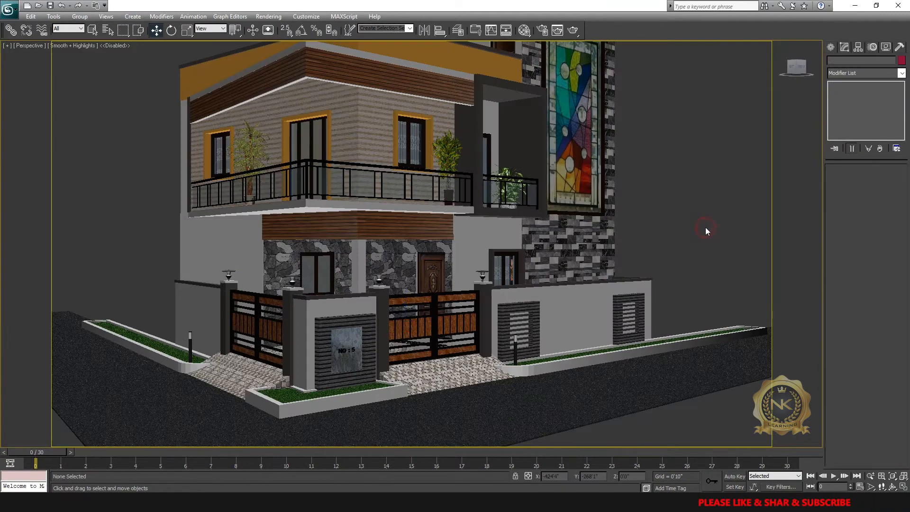
click(870, 475)
drag(576, 330, 539, 328)
middle_drag(556, 329, 556, 326)
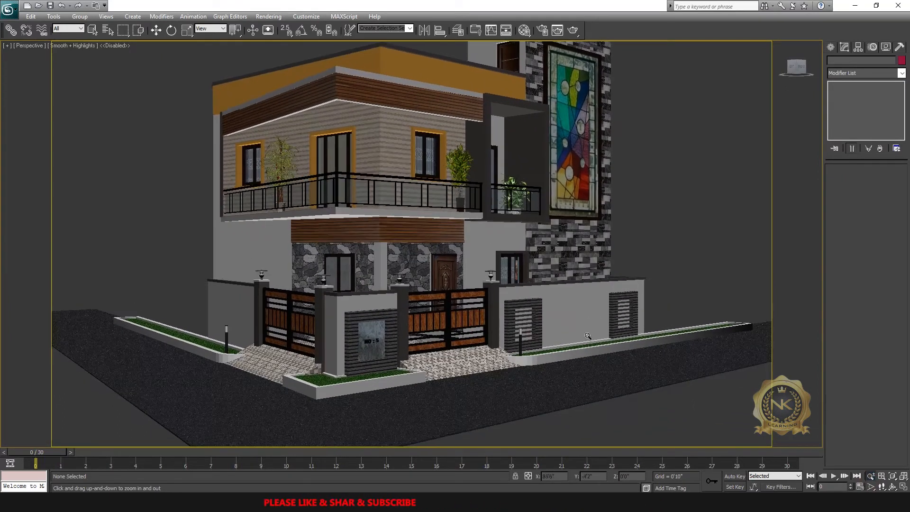
click(156, 30)
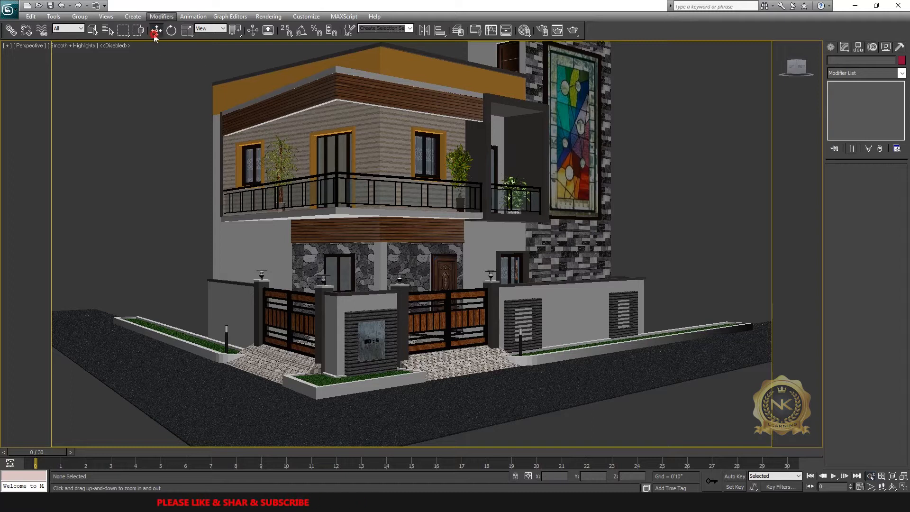
key(alt+w)
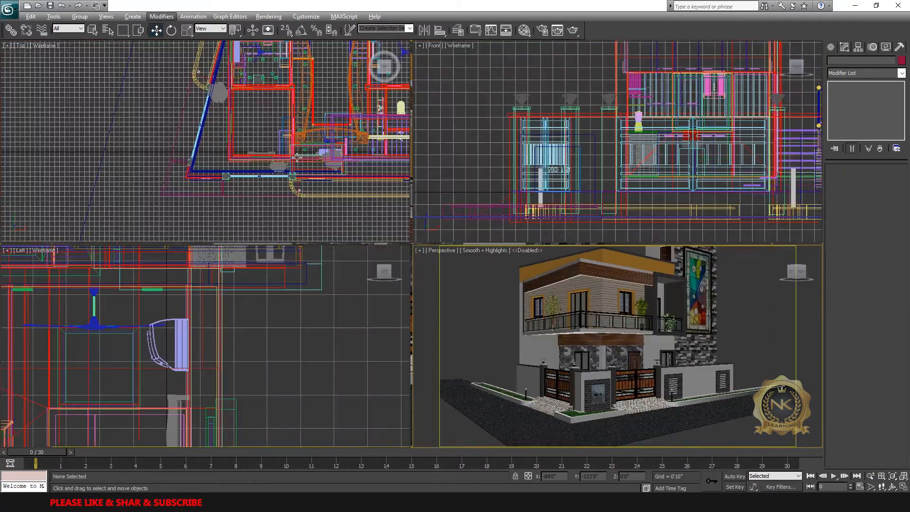
- Enlarge the Top view around the house plan and set the camera category for creation to VRay
click(303, 163)
key(alt+w)
middle_drag(629, 172, 539, 237)
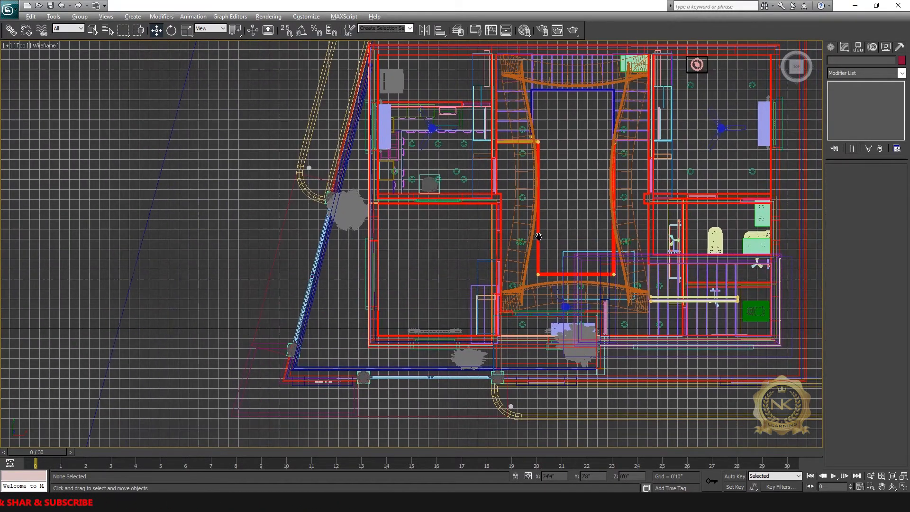
scroll(572, 244, down, 2)
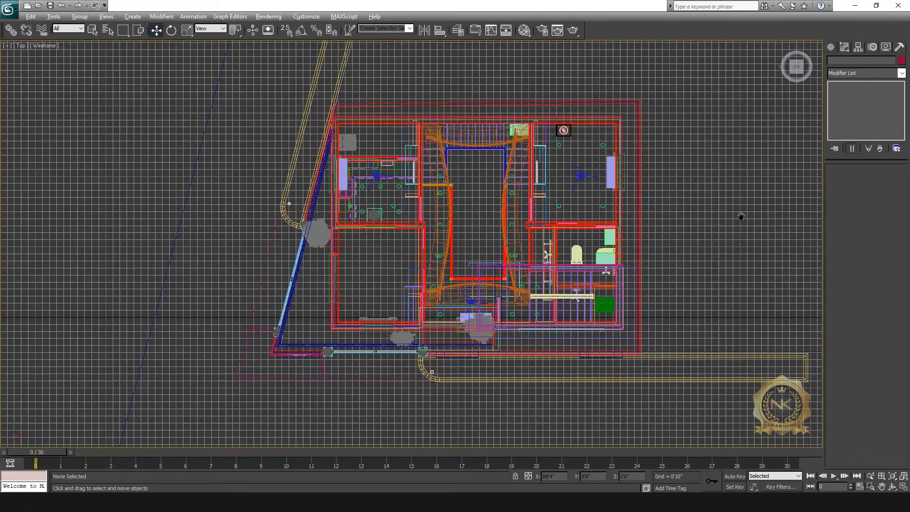
click(832, 47)
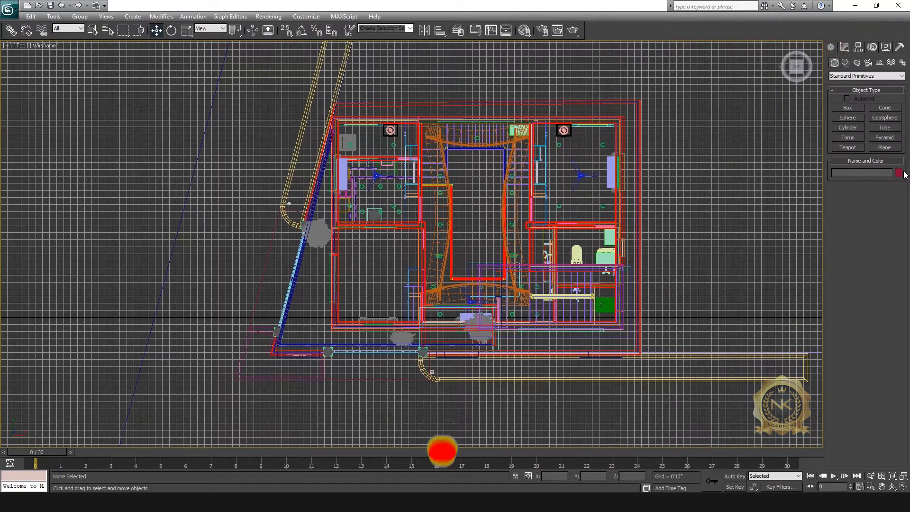
click(867, 64)
click(867, 64)
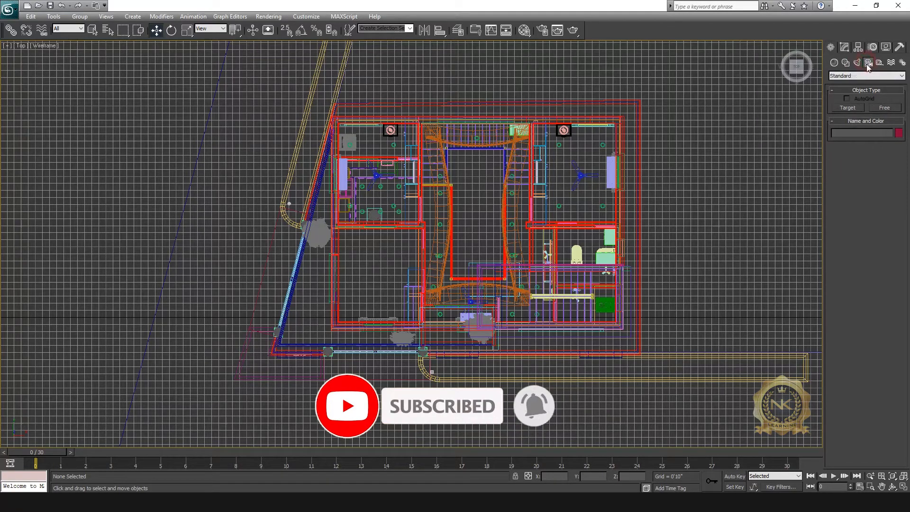
click(861, 75)
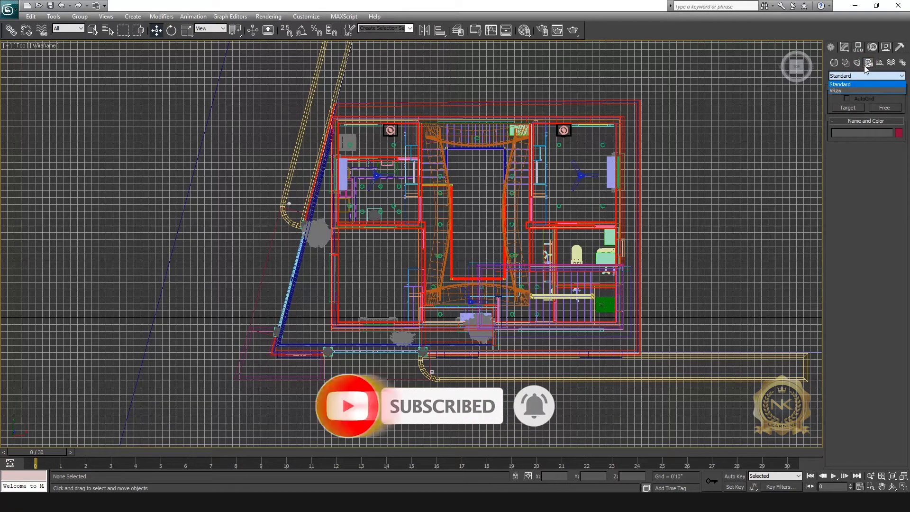
click(848, 90)
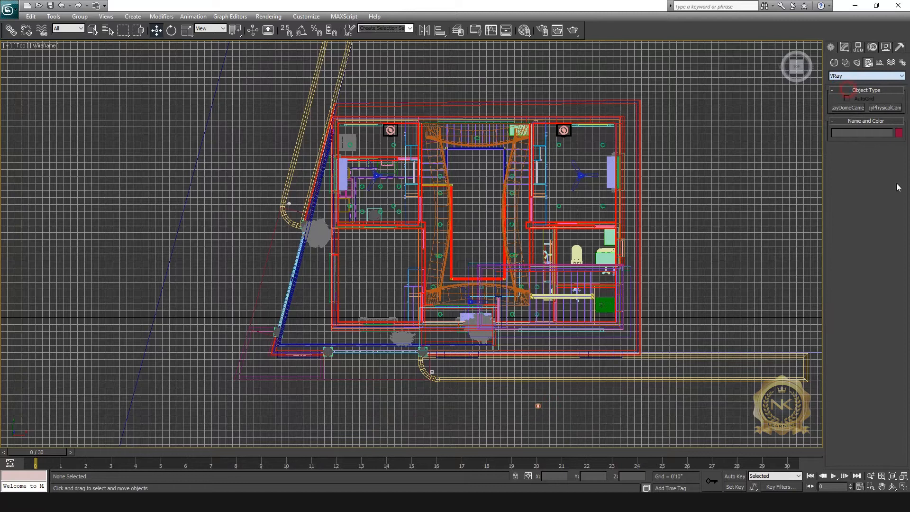
- Place a targeted VRay physical camera off the plot's street corner, aimed at the house, with a target distance of about 21'6"
click(884, 108)
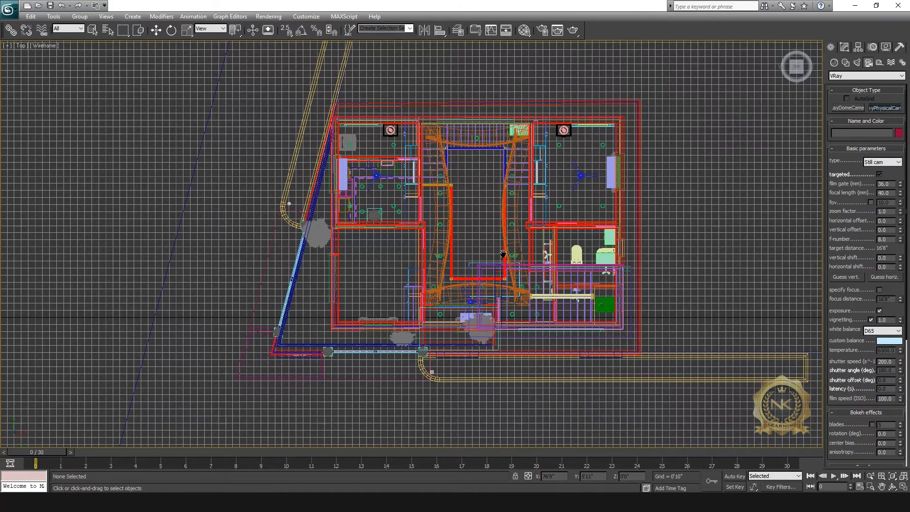
scroll(443, 254, down, 5)
scroll(456, 259, down, 3)
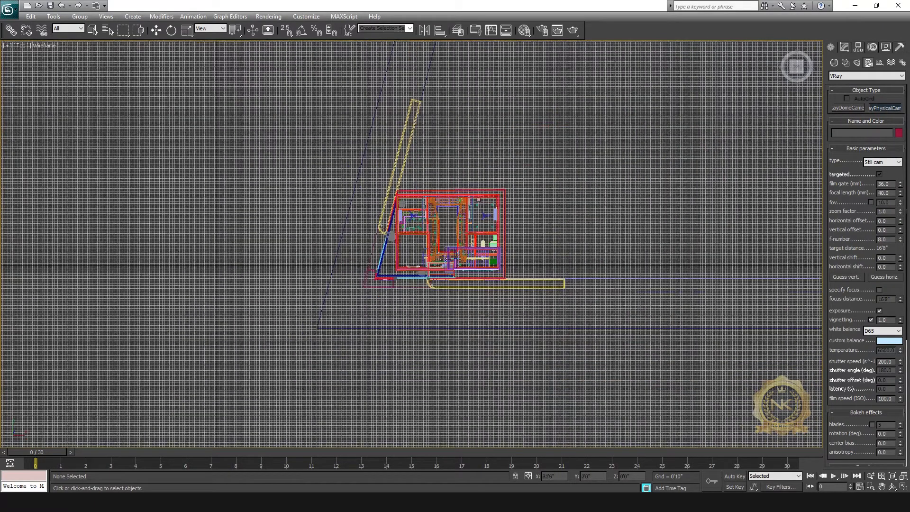
scroll(244, 293, up, 3)
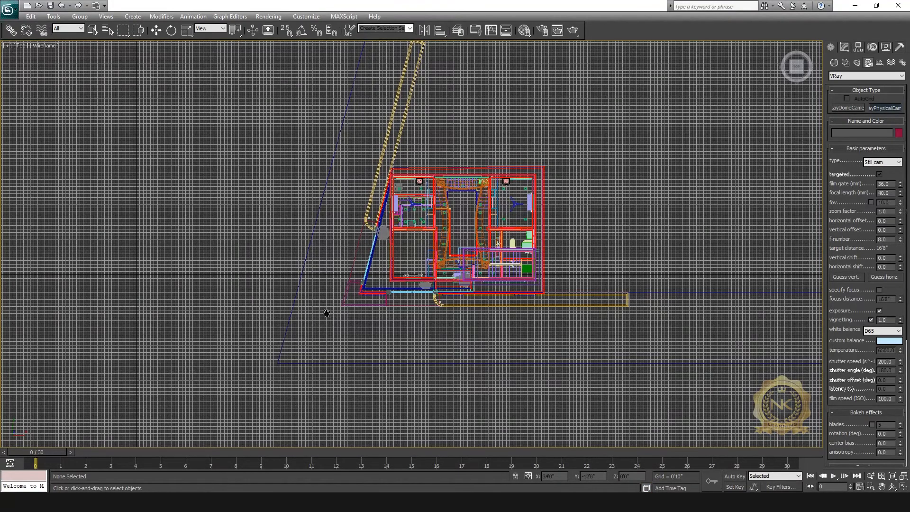
middle_drag(307, 317, 356, 303)
scroll(301, 331, down, 2)
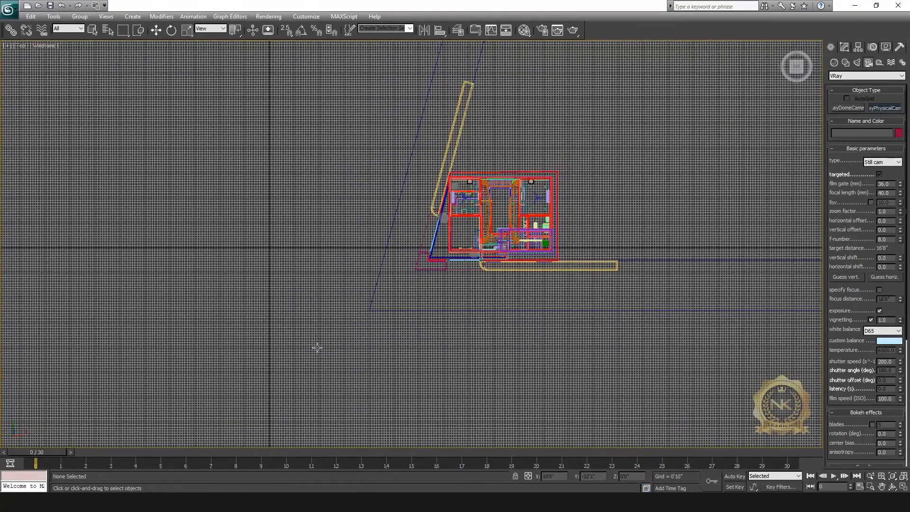
drag(369, 312, 370, 305)
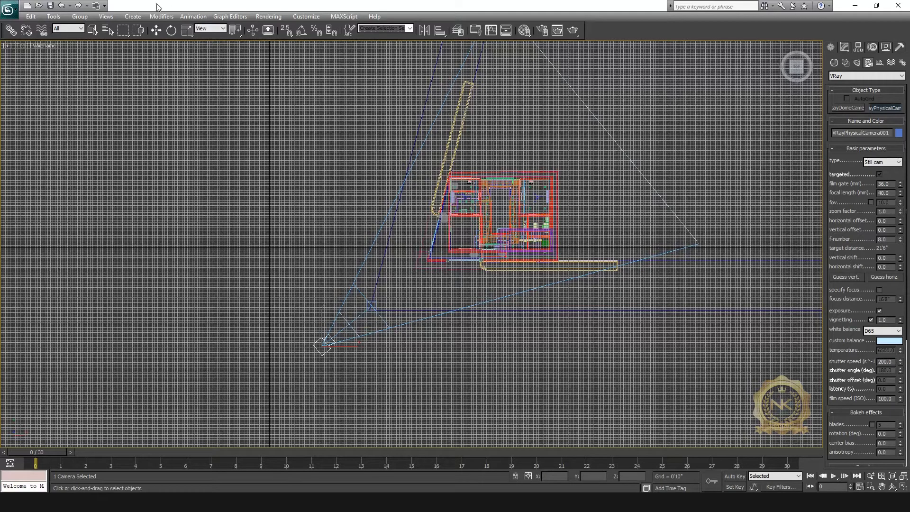
- Finish camera creation and show the new camera's view in the perspective viewport
click(156, 30)
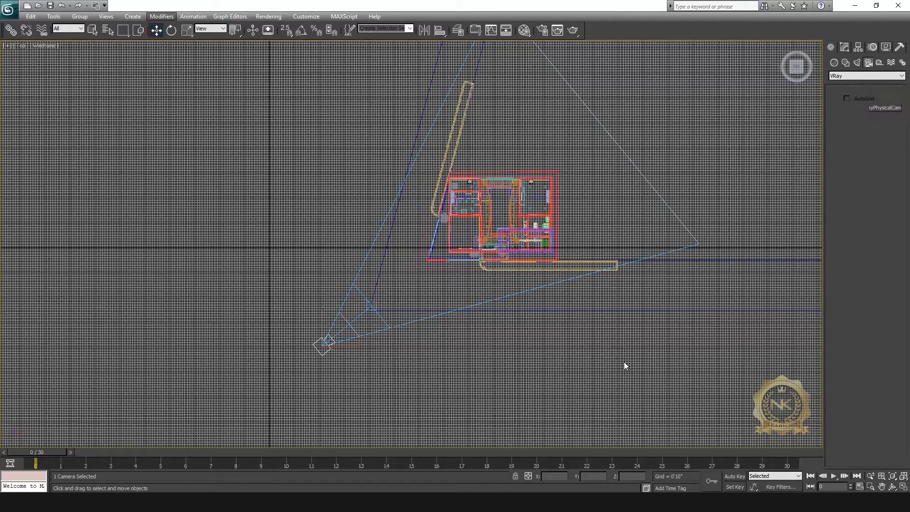
key(alt+w)
key(c)
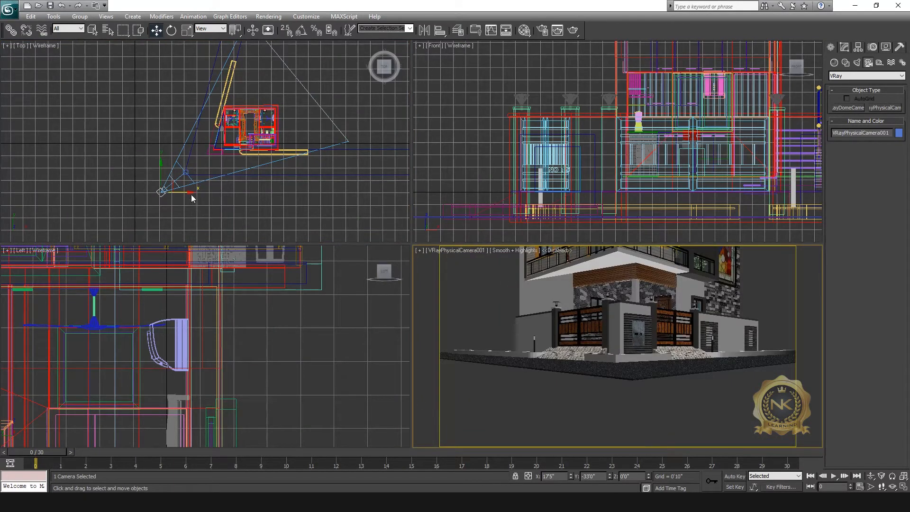
- Select the camera together with its target in the Top view and raise both by 5'0"
right_click(289, 181)
key(alt+w)
scroll(396, 311, up, 5)
scroll(397, 315, up, 3)
middle_drag(391, 315, 520, 105)
ctrl+click(457, 194)
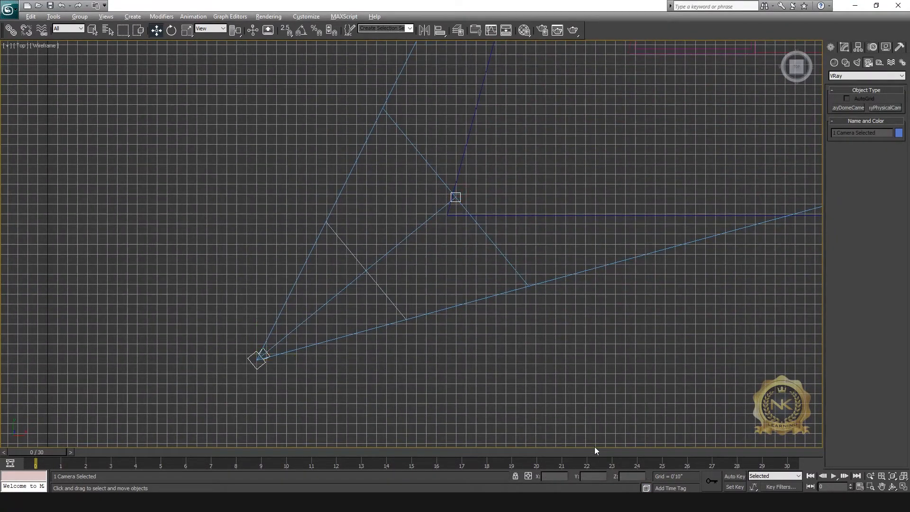
key(alt+w)
right_click(657, 435)
key(alt+w)
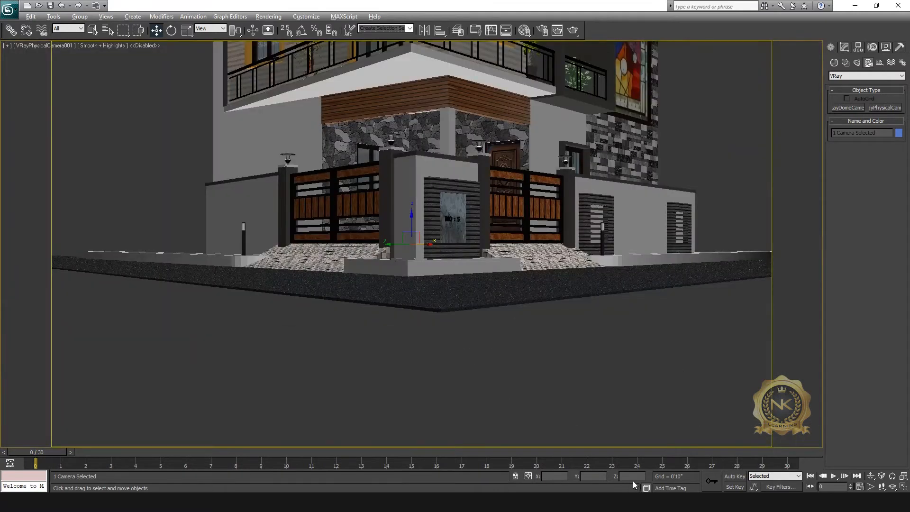
key(Return)
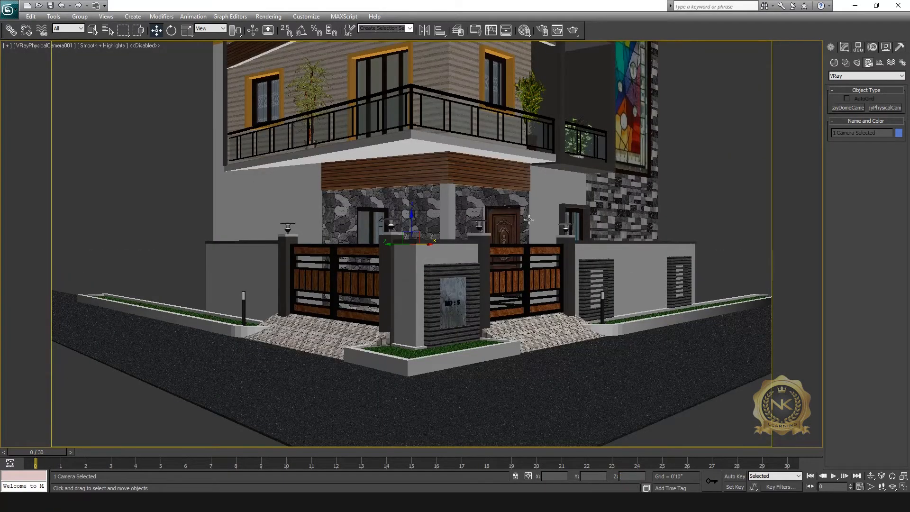
- Move only the camera along X in the Top view to about X 24'0"
key(alt+w)
right_click(325, 148)
key(alt+w)
middle_drag(435, 270, 419, 257)
scroll(459, 247, down, 10)
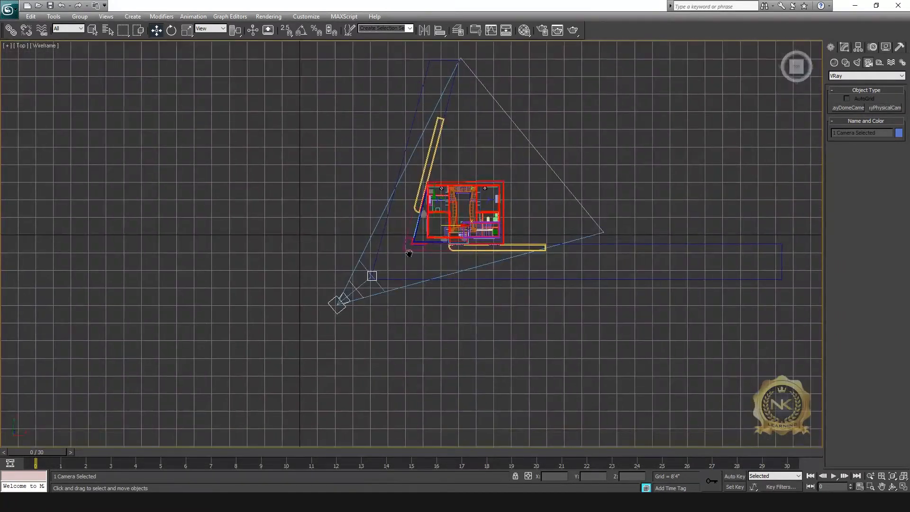
scroll(353, 324, up, 3)
click(313, 330)
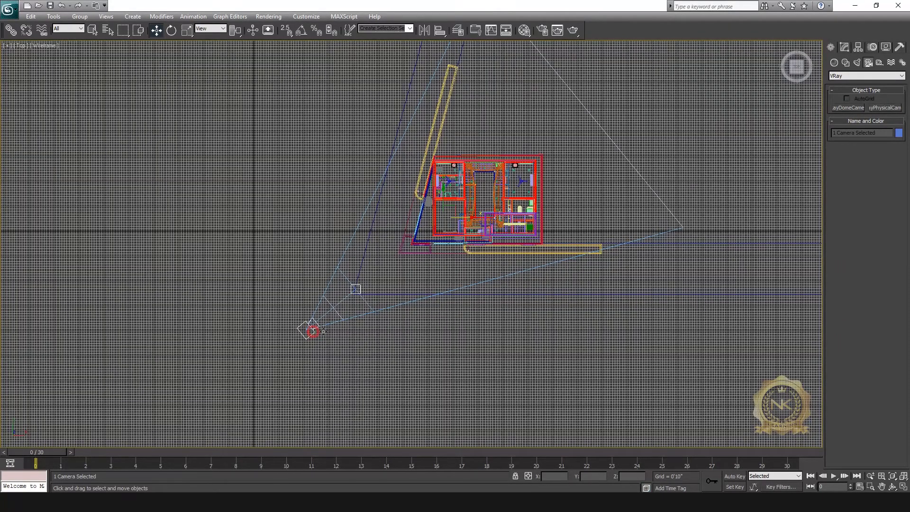
click(330, 331)
drag(332, 331, 352, 336)
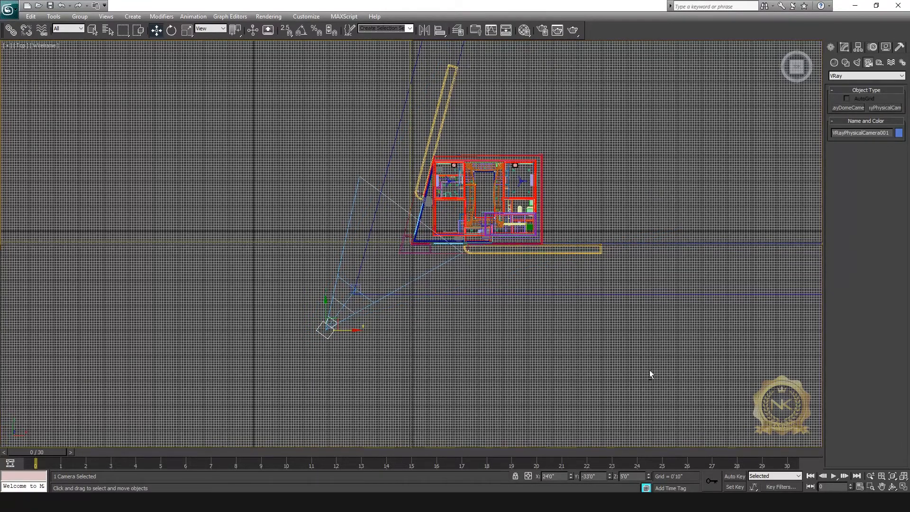
- Shift the camera sideways within its own view to about X 34'8", Y -40'11", framing the front gate and house
key(alt+w)
key(alt+w)
middle_drag(657, 316, 393, 319)
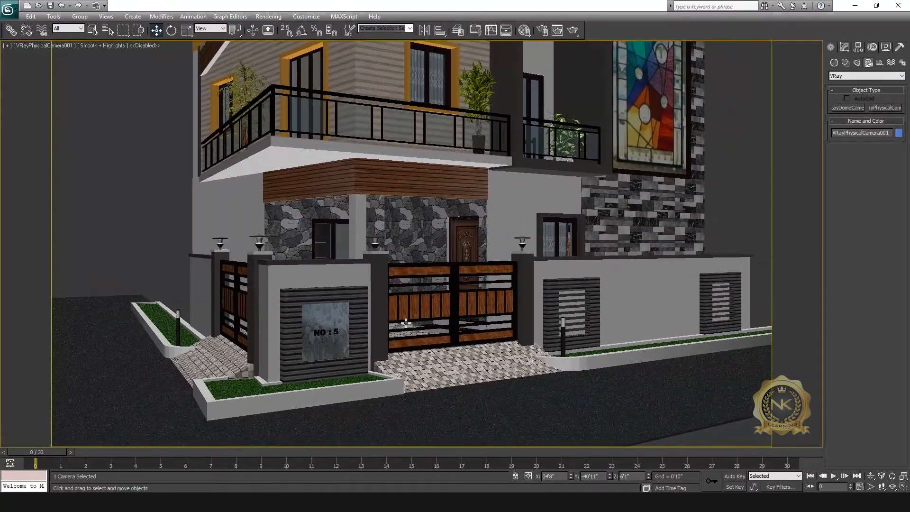
- Open the camera's parameters and set its zoom factor to 0.74 to fit more of the house
key(alt+w)
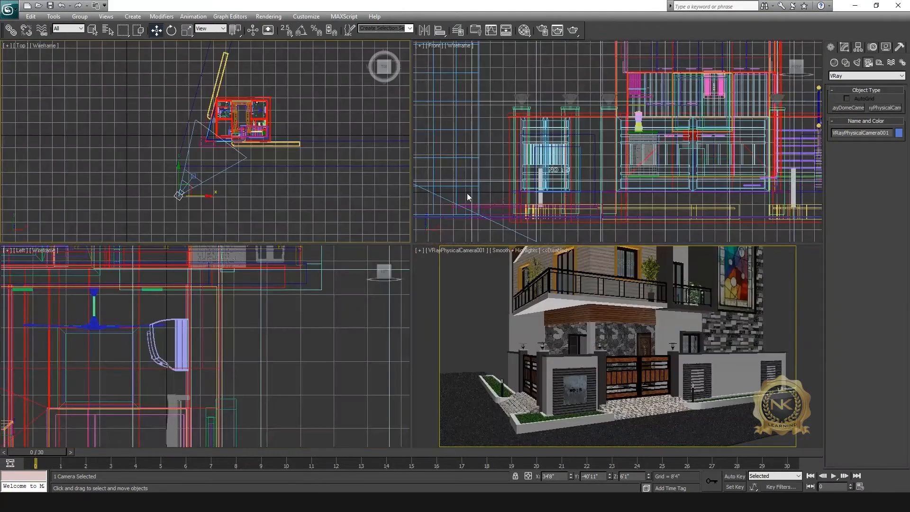
right_click(701, 300)
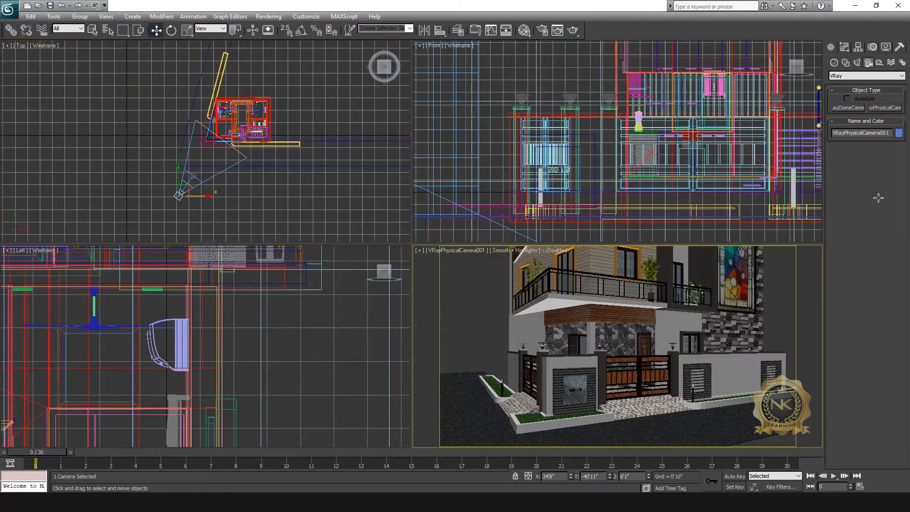
key(alt+w)
click(857, 47)
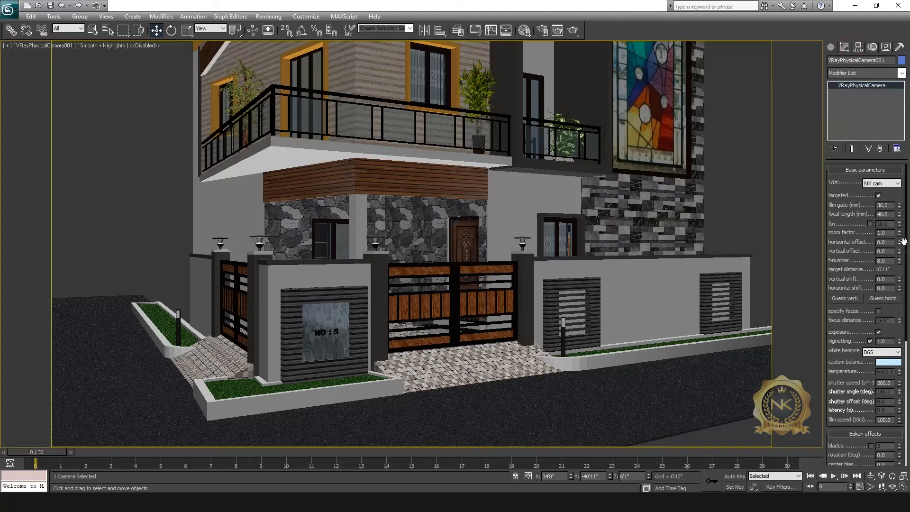
drag(901, 236, 726, 255)
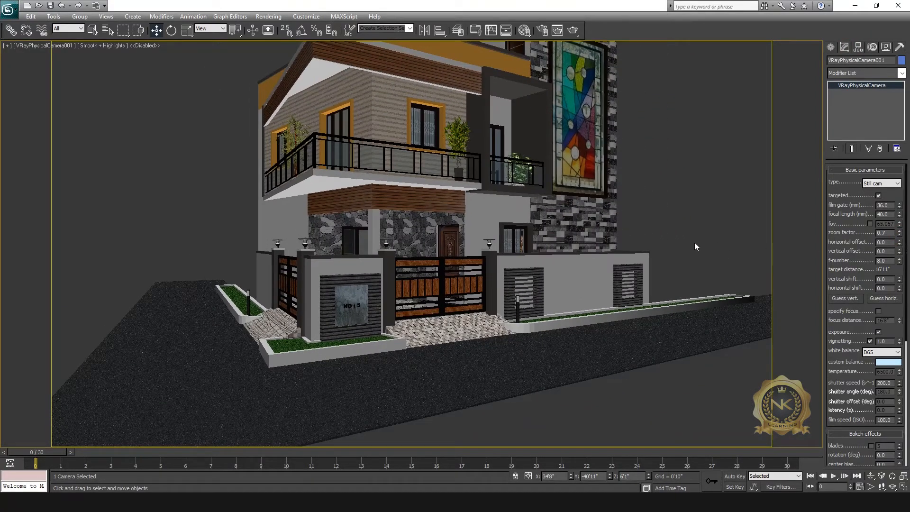
click(900, 231)
click(899, 231)
click(899, 231)
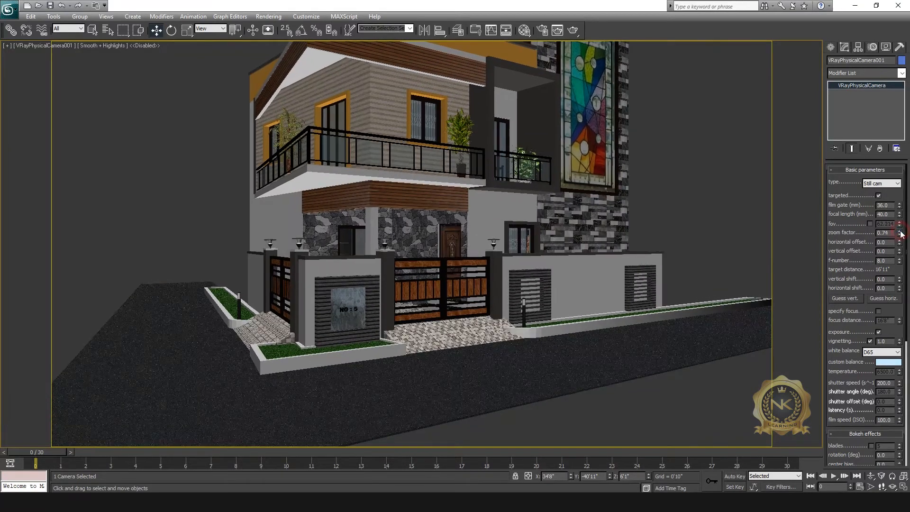
- Move the camera and its target away from the house in the Top view by about -5'2" in X and -4'6" in Y
key(alt+w)
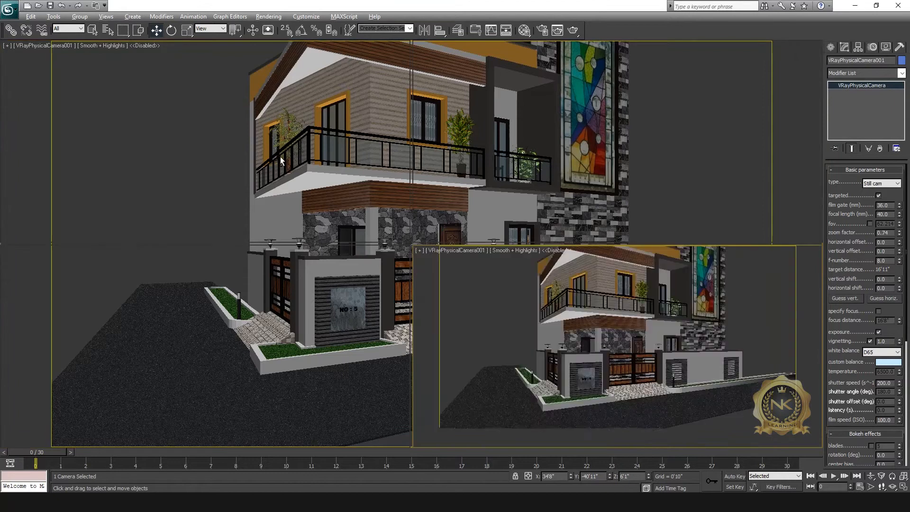
right_click(323, 176)
key(alt+w)
drag(408, 387, 388, 314)
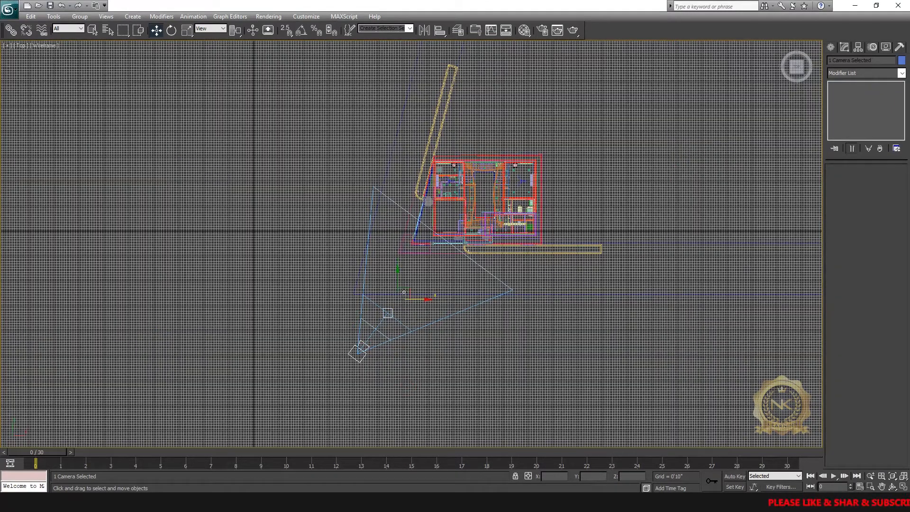
drag(407, 290, 392, 304)
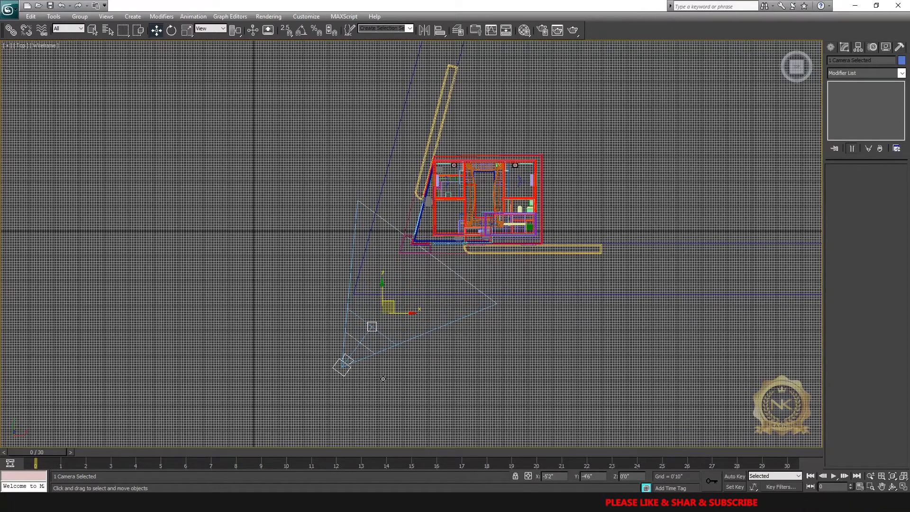
- Select only the camera and shift its view sideways to about X 27'4", Y -43'11" to reframe the house
click(342, 368)
key(alt+w)
right_click(674, 356)
key(alt+w)
middle_drag(676, 325, 769, 332)
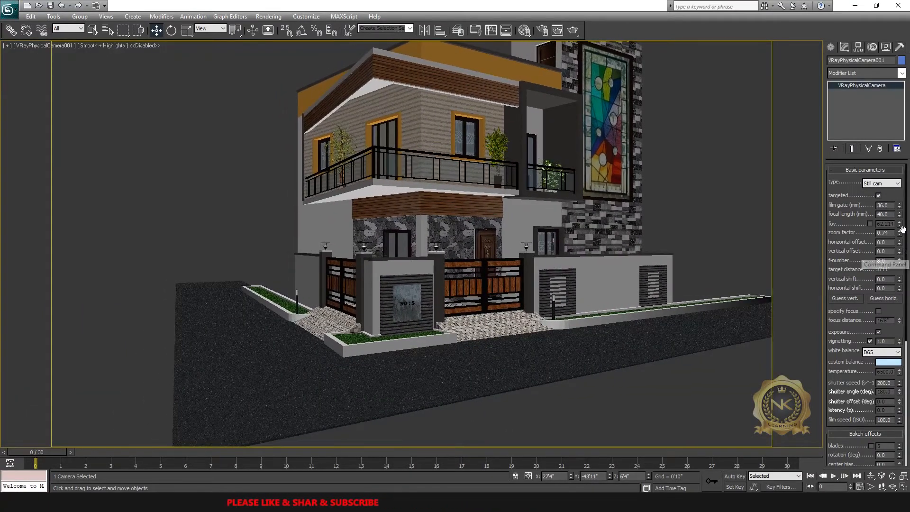
- Try a tighter framing by raising the camera's zoom factor to 0.81, and undo the last increment
click(899, 231)
click(899, 232)
click(899, 232)
click(899, 231)
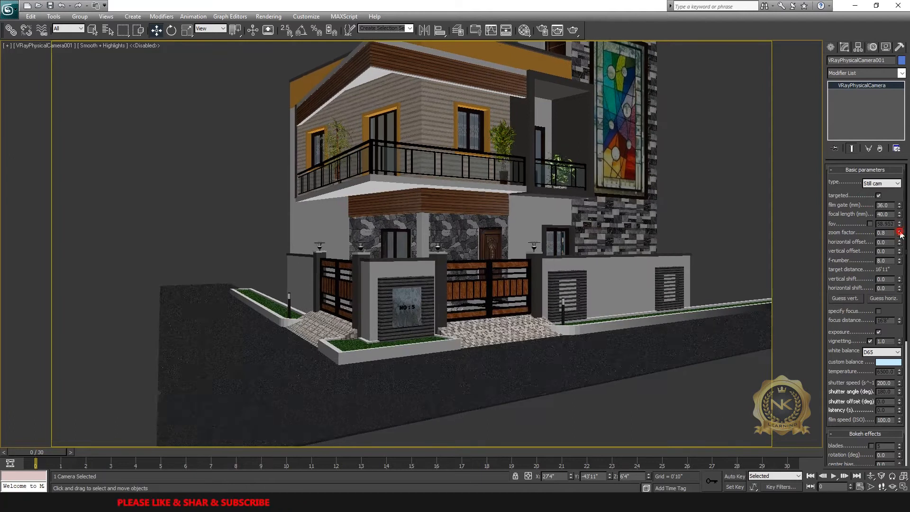
click(899, 231)
click(899, 231)
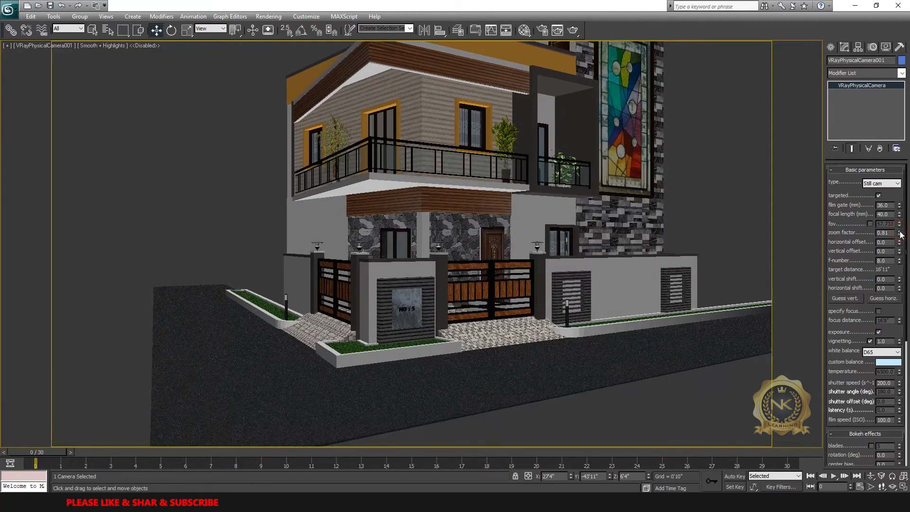
key(ctrl+z)
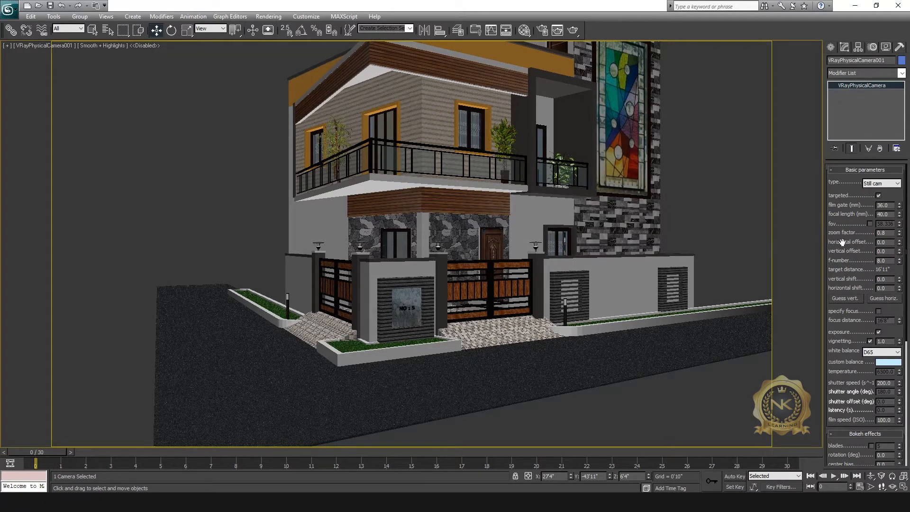
- Frame the whole house with a vertical offset of -0.11 and zoom factor of 0.76, shifting the camera to about X 28'9", Y -45'0"
drag(903, 252, 902, 238)
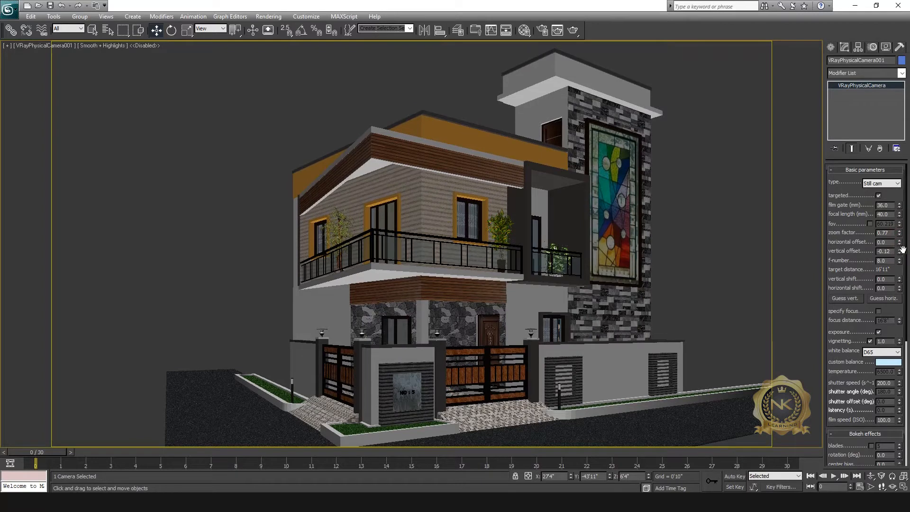
click(899, 251)
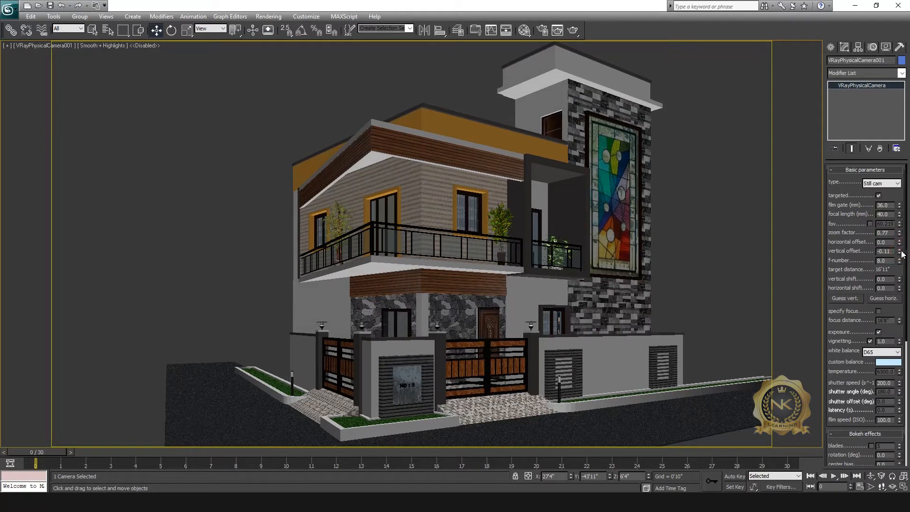
click(899, 235)
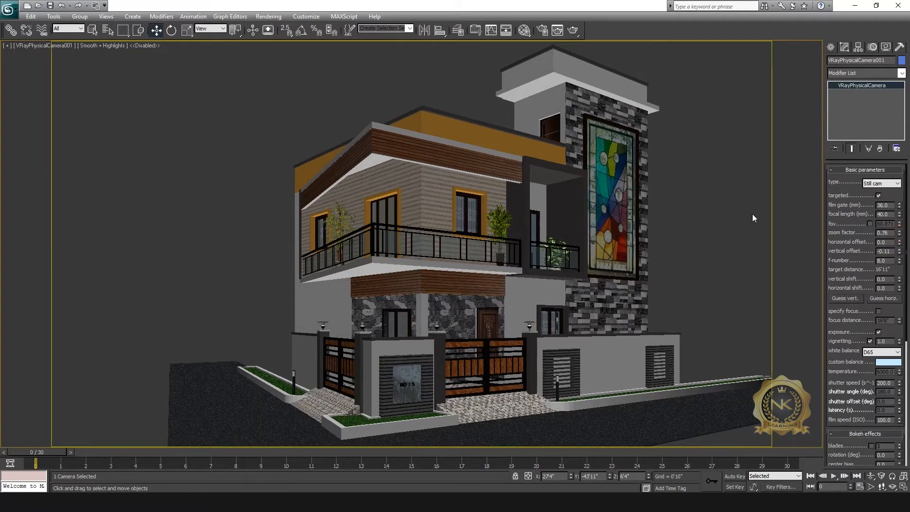
middle_drag(695, 260, 647, 270)
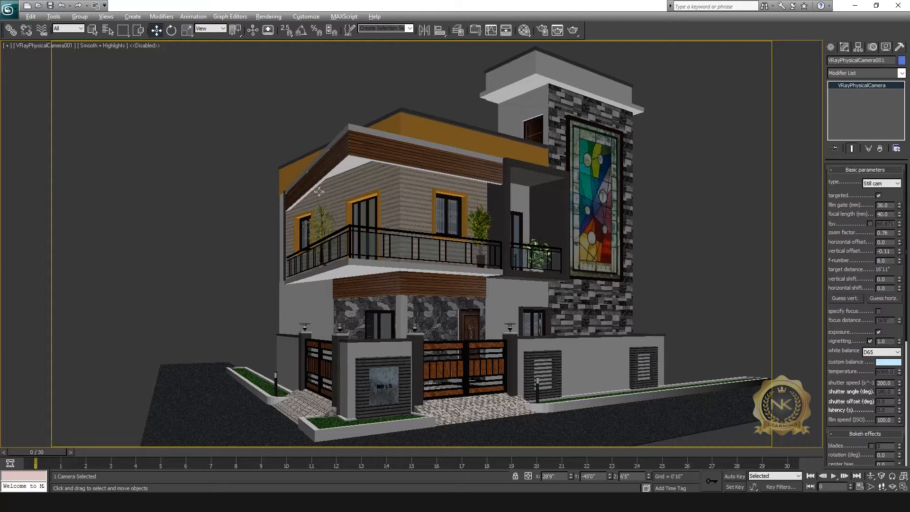
- Reselect only the camera in the enlarged Top view and return to the four-viewport layout
key(alt+w)
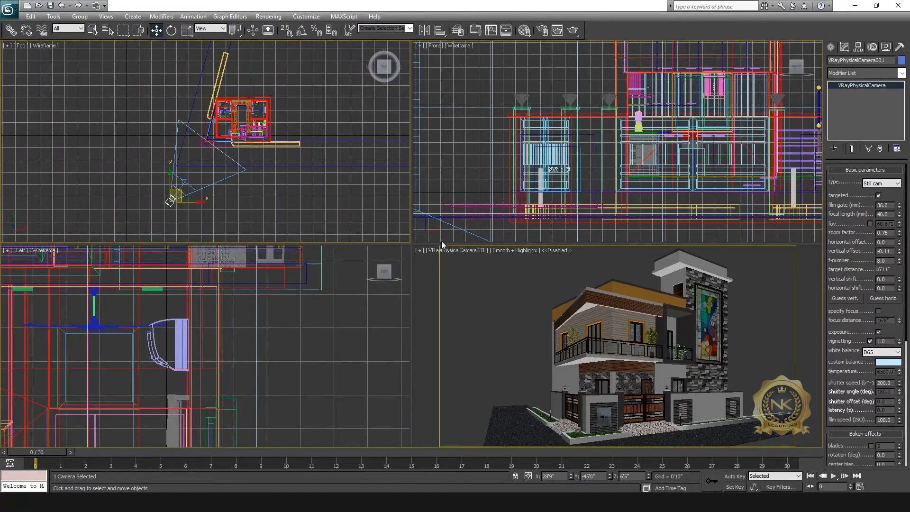
key(alt+w)
click(423, 396)
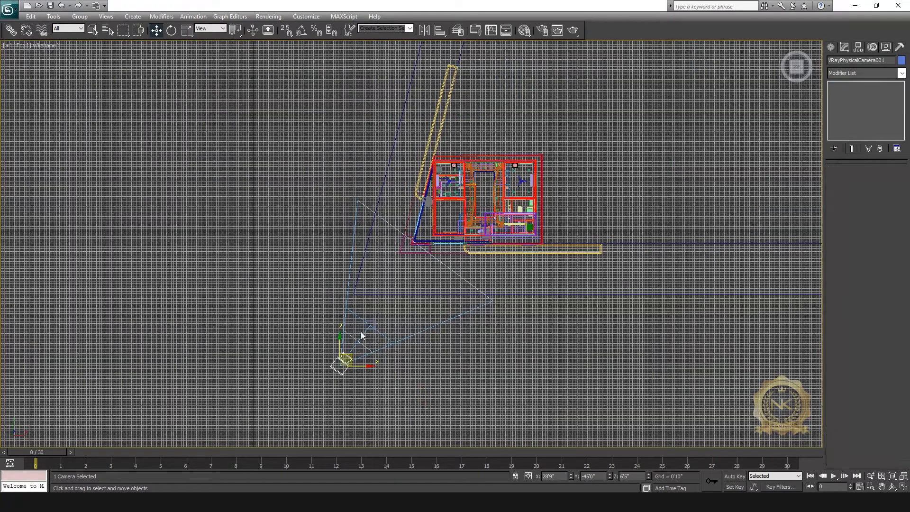
click(391, 388)
click(337, 369)
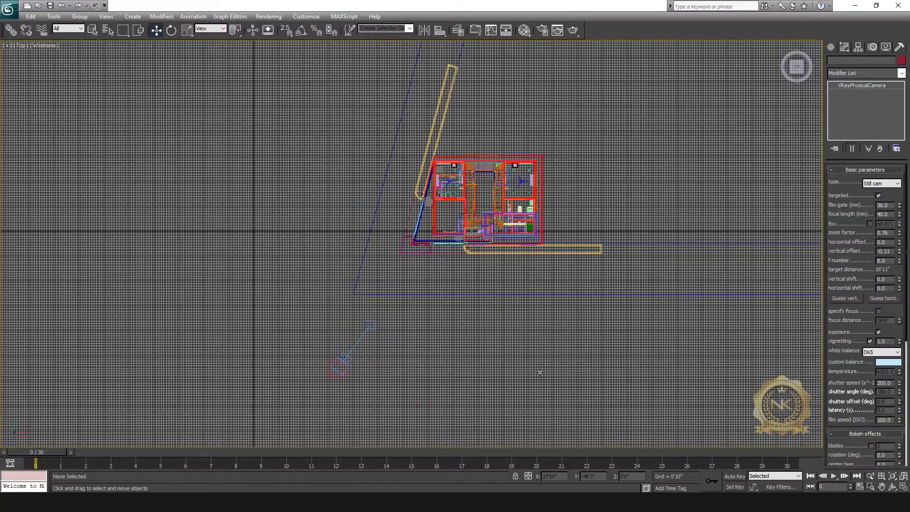
click(344, 360)
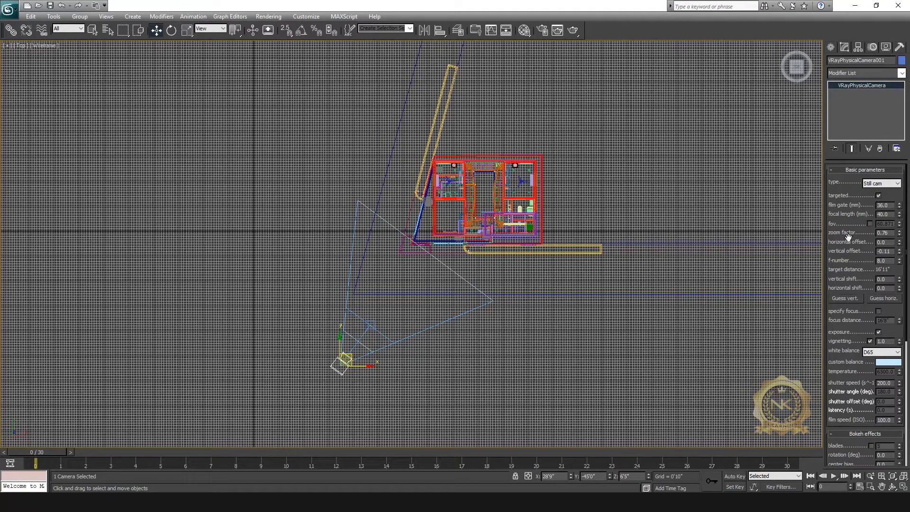
key(alt+w)
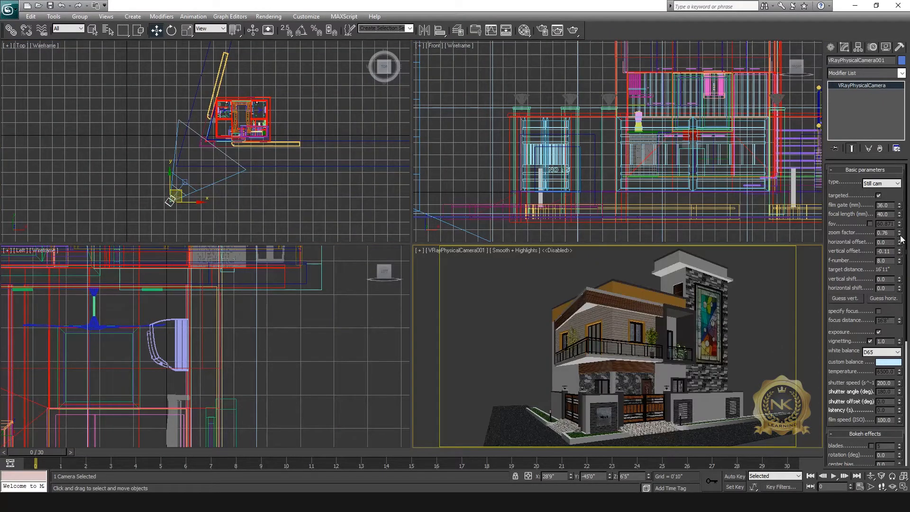
- Try shifting the camera's frame sideways with a horizontal offset of -0.04, and undo the offset changes
drag(900, 230, 908, 246)
drag(897, 290, 895, 287)
mouse_move(904, 272)
mouse_down()
mouse_move(908, 317)
mouse_move(909, 269)
mouse_up()
drag(899, 245, 900, 249)
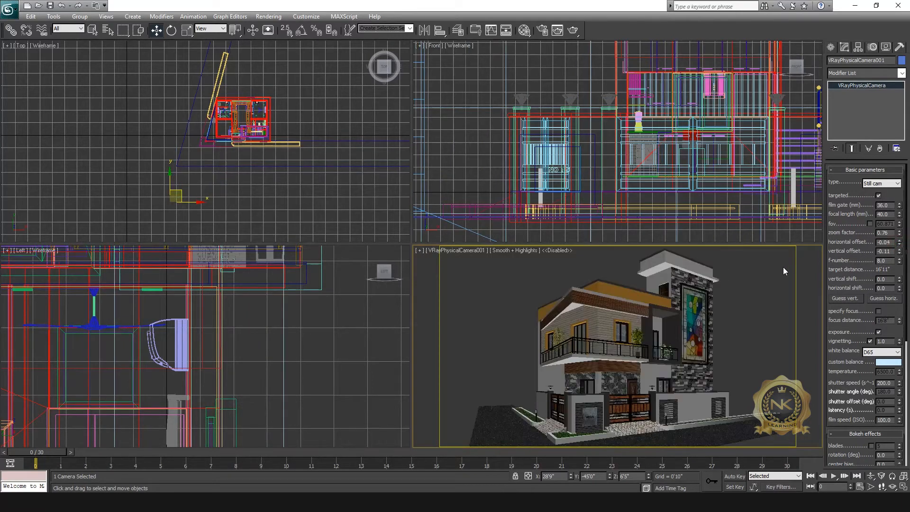
key(ctrl+z)
key(ctrl+z)
key(ctrl+z)
key(ctrl+z)
key(ctrl+z)
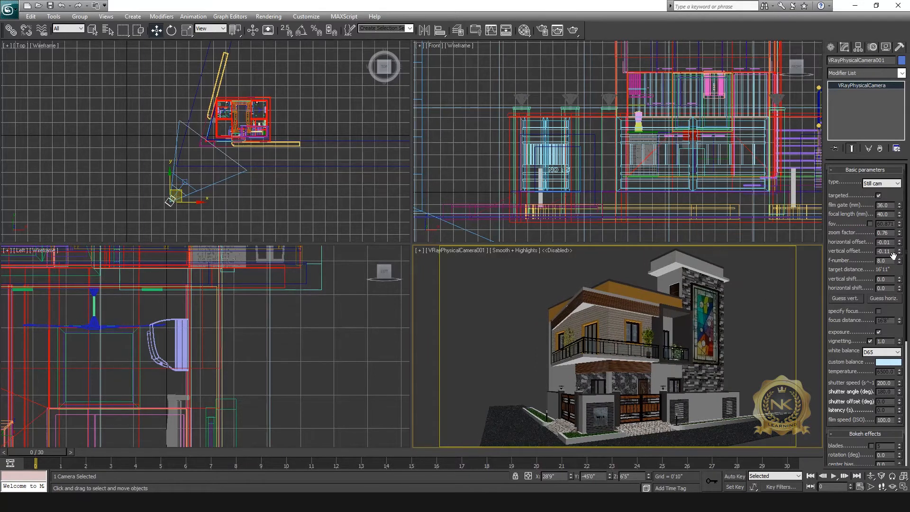
key(ctrl+z)
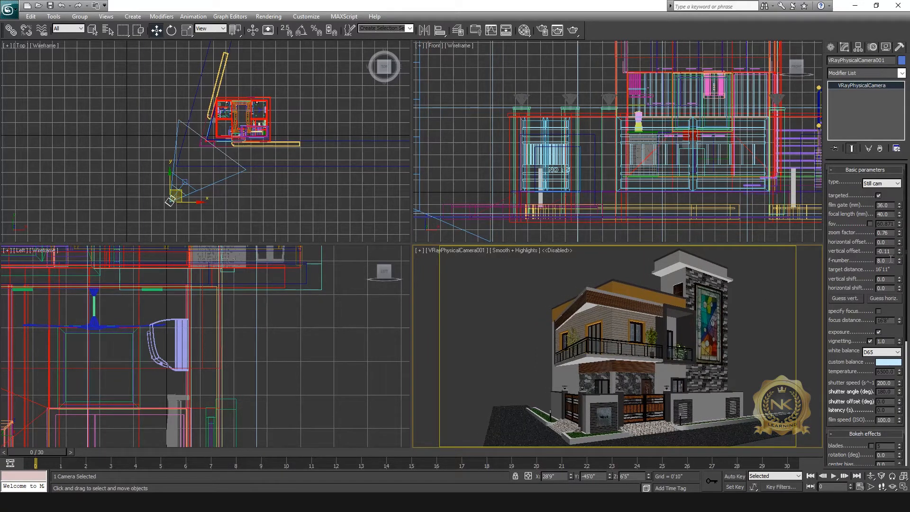
drag(901, 221, 900, 217)
drag(900, 239, 899, 298)
- Give the camera a custom white balance in light blue, RGB 141, 232, 255
click(885, 354)
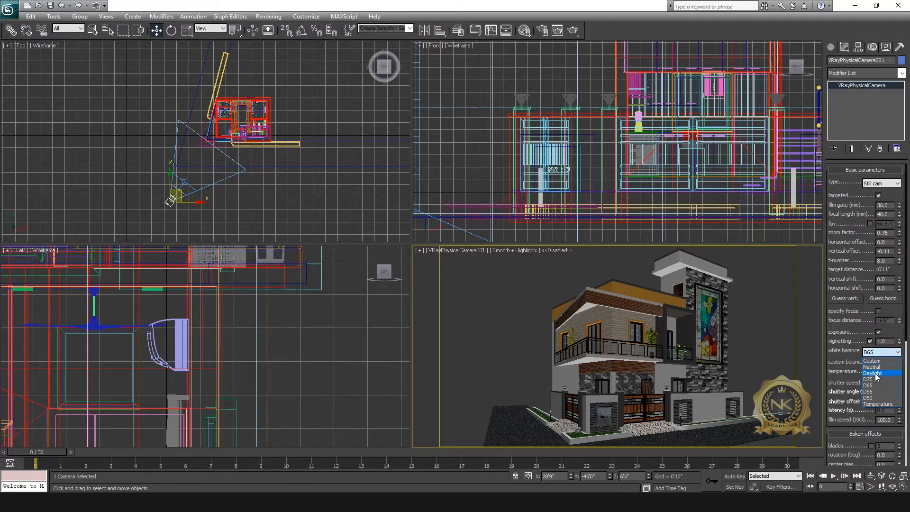
click(877, 366)
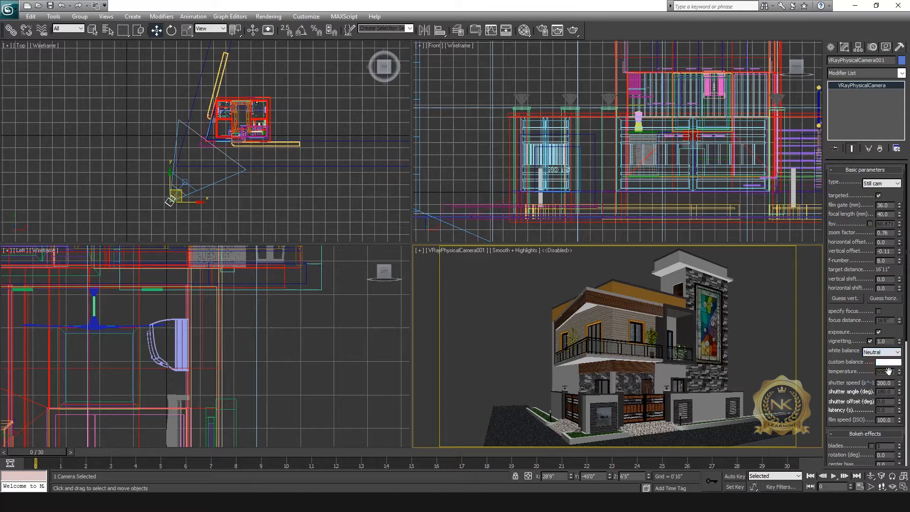
click(890, 363)
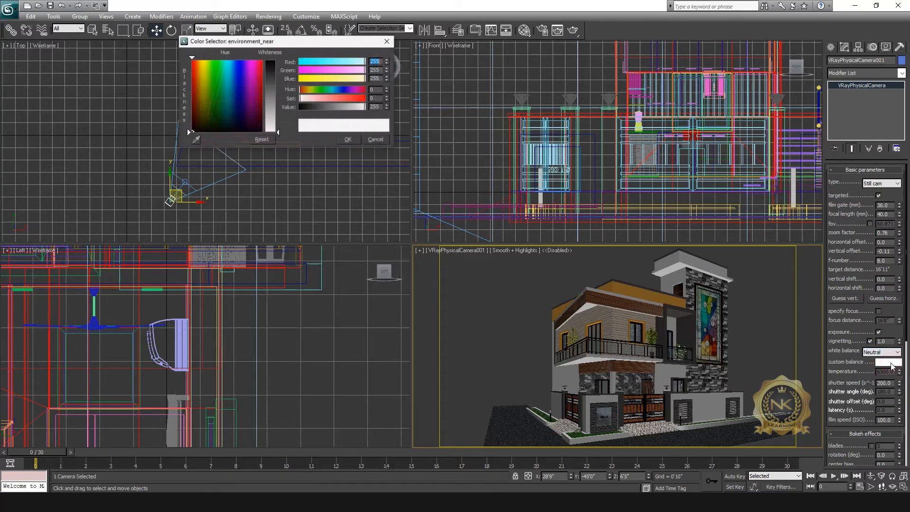
click(230, 63)
drag(278, 132, 277, 97)
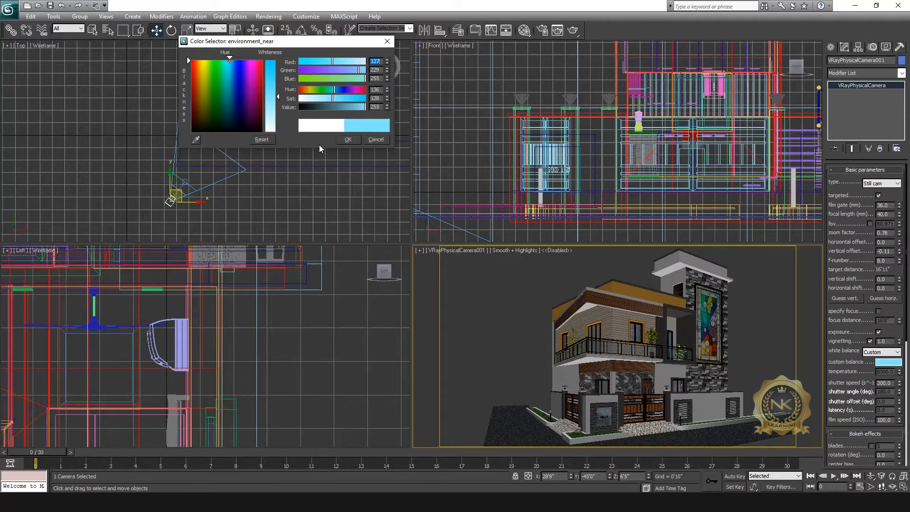
drag(277, 99, 277, 100)
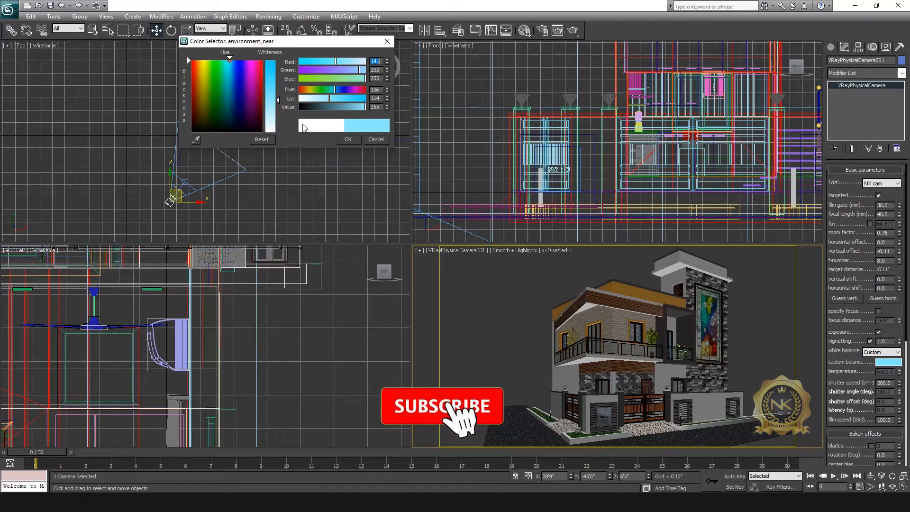
click(356, 140)
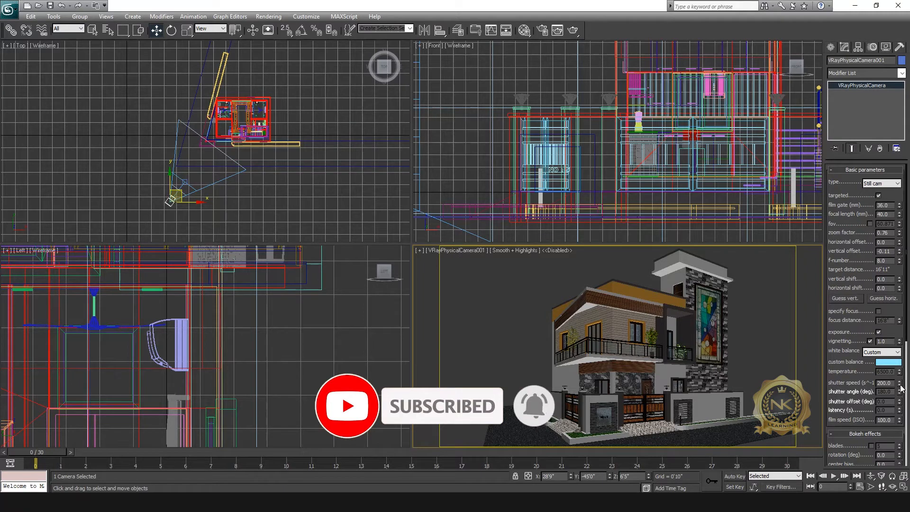
- Set the camera's shutter speed to 150, film speed to ISO 150 and sampling subdivs to 24
drag(892, 383, 828, 382)
text(150)
key(Return)
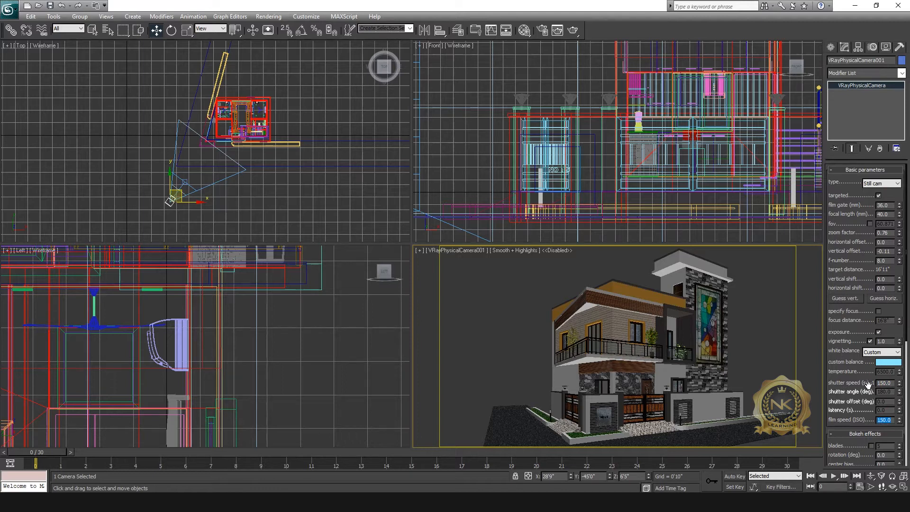
drag(893, 309, 886, 80)
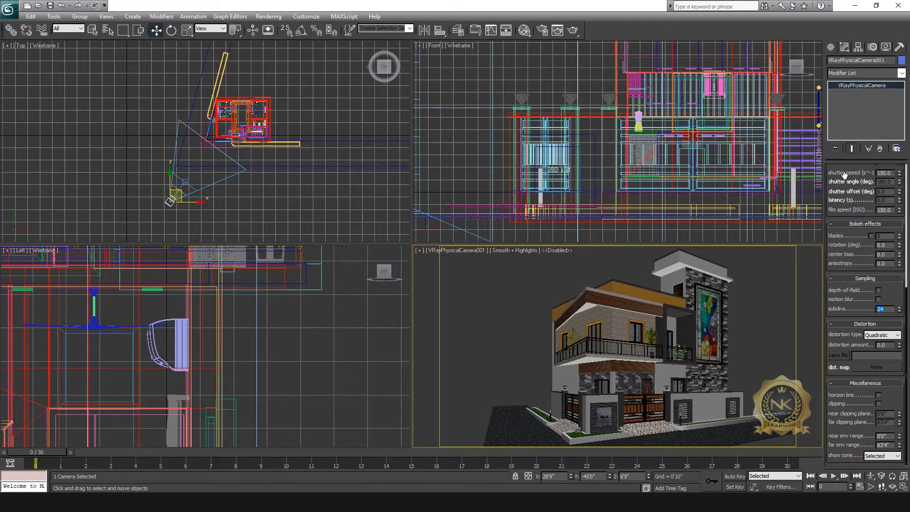
- Create a VRaySun in the Top view from about X -207'4", Y 10'1", with its target past the house at about X 128'0", Y 13'4"
right_click(343, 146)
key(alt+w)
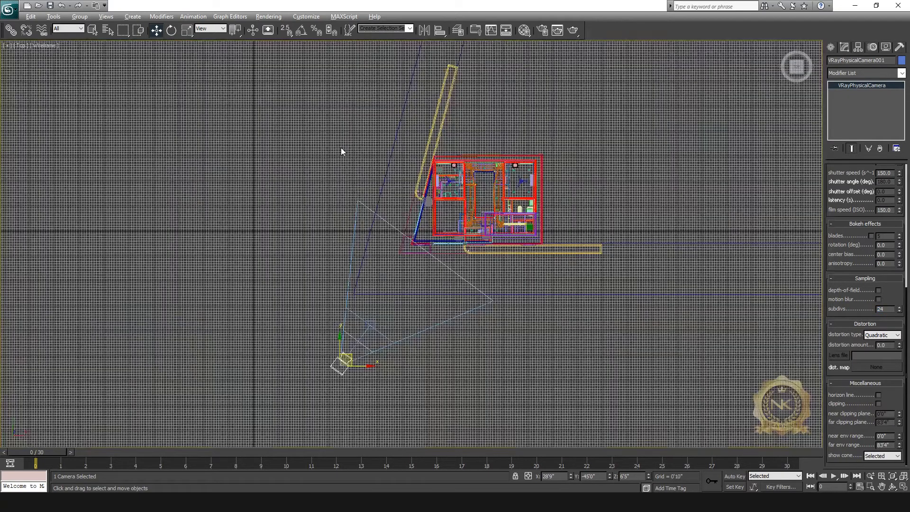
click(829, 47)
click(856, 63)
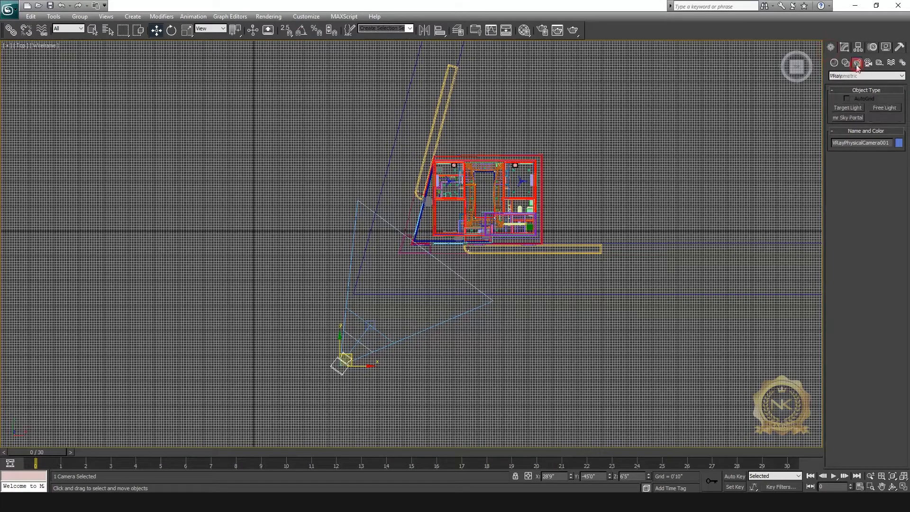
click(849, 77)
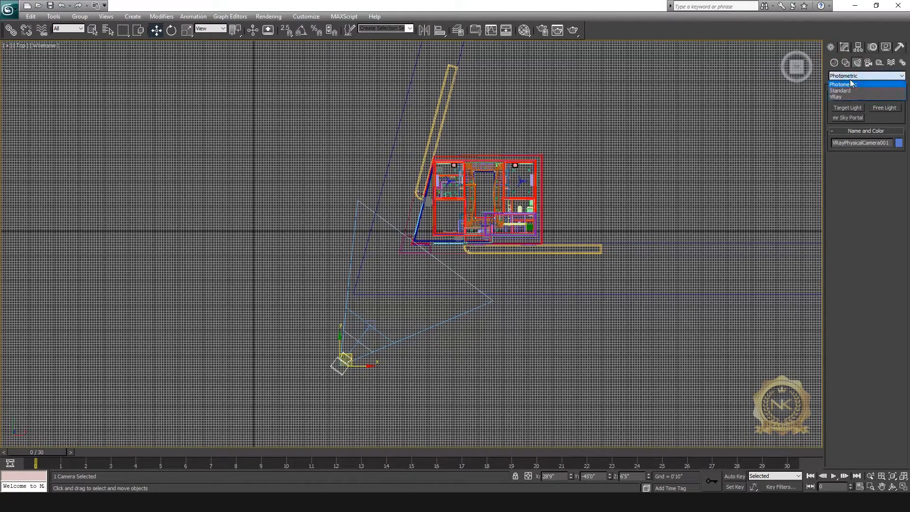
click(846, 98)
click(897, 119)
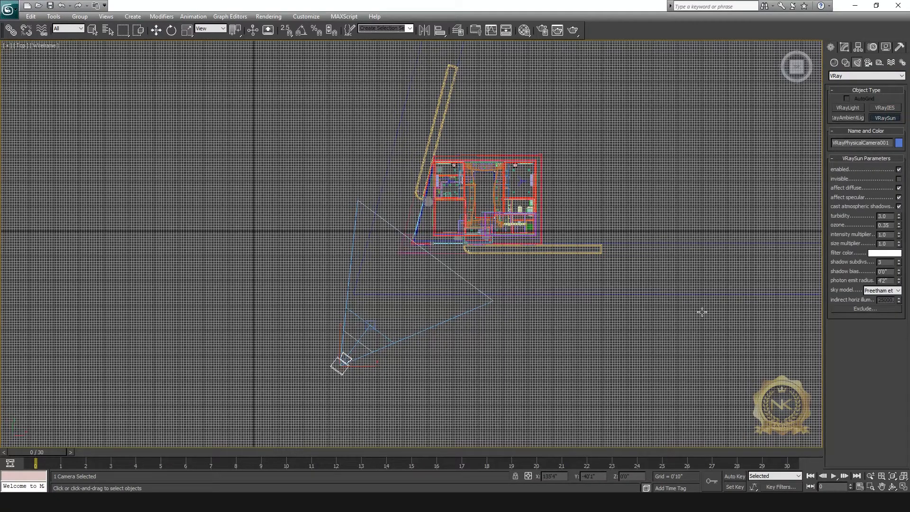
scroll(550, 300, down, 2)
scroll(553, 297, down, 3)
scroll(544, 298, down, 2)
middle_drag(538, 301, 602, 310)
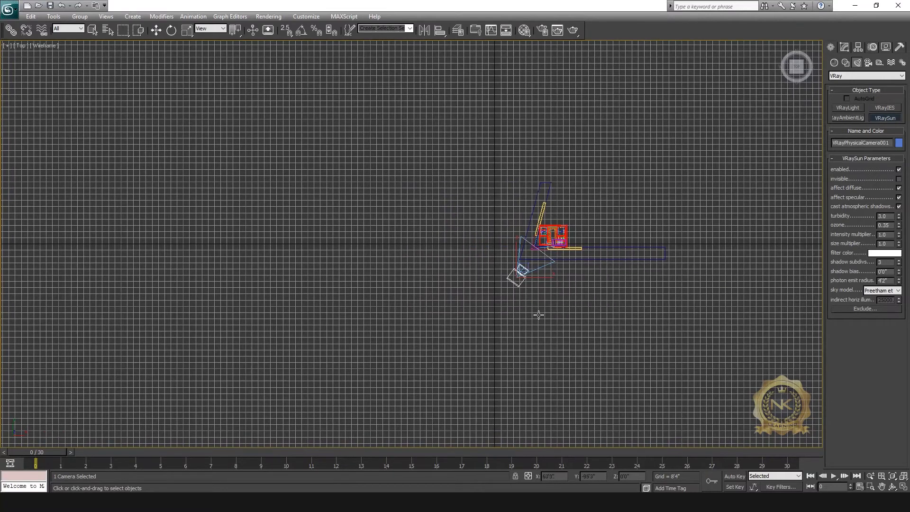
scroll(538, 315, down, 1)
middle_drag(538, 314, 719, 260)
scroll(622, 290, down, 2)
middle_drag(609, 230, 358, 252)
scroll(517, 248, up, 3)
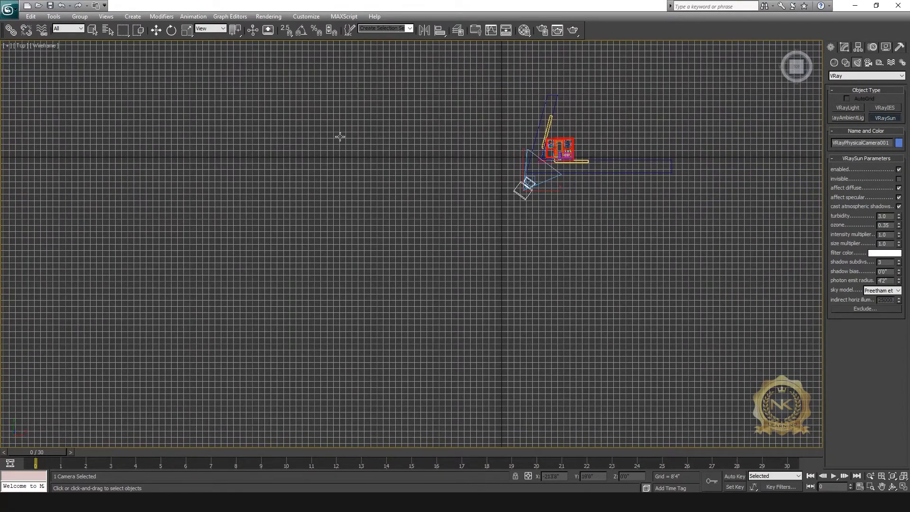
drag(347, 149, 605, 146)
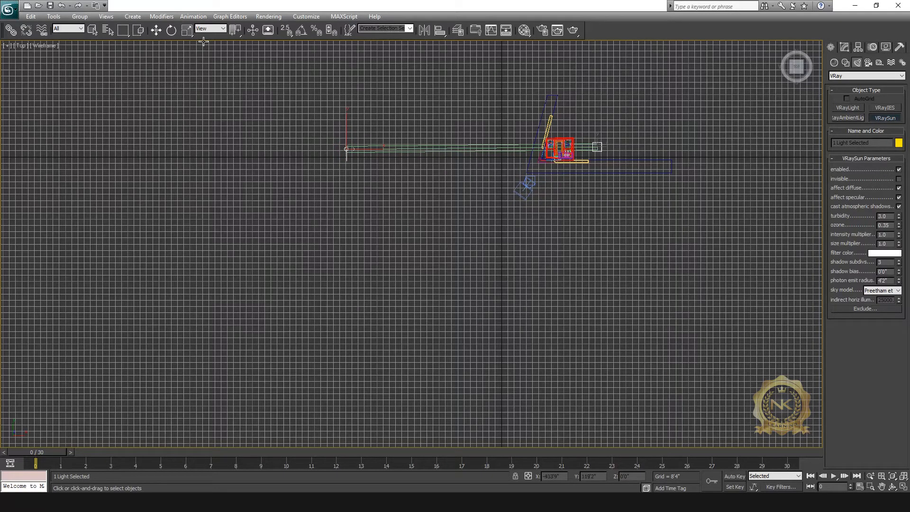
- Move the VRaySun's target along Y to about 10'9" so it lines up with the sun
click(156, 31)
middle_drag(518, 282, 458, 376)
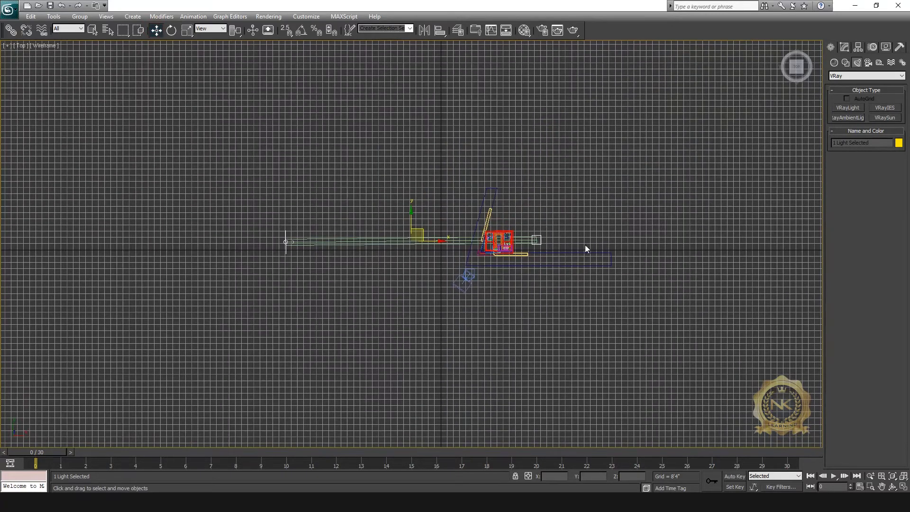
scroll(585, 248, up, 3)
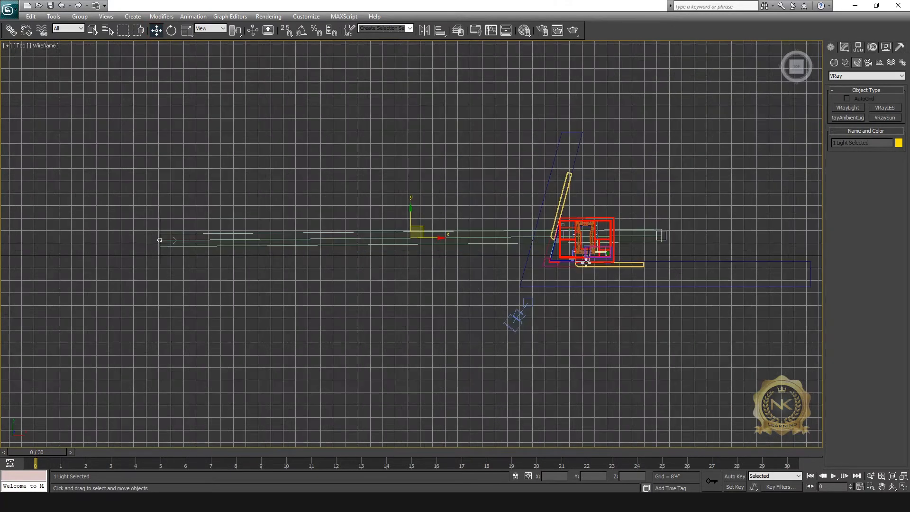
click(662, 235)
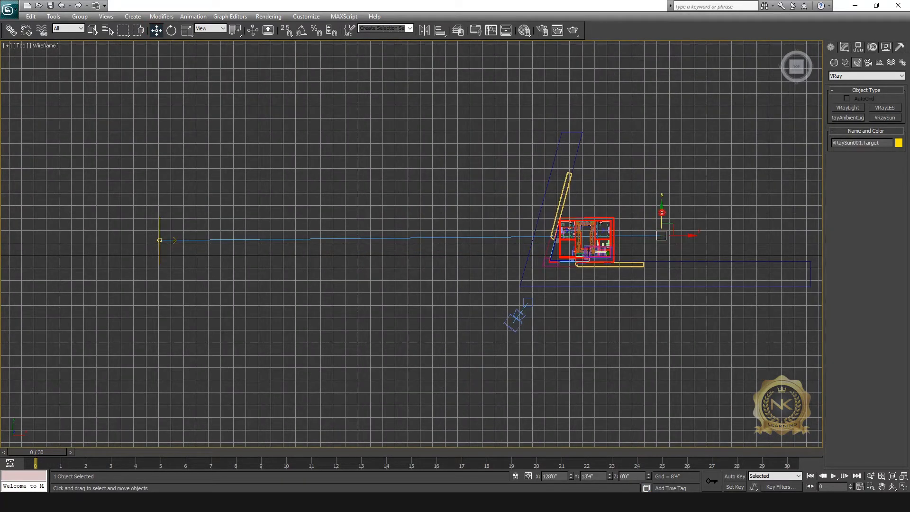
drag(661, 214, 661, 218)
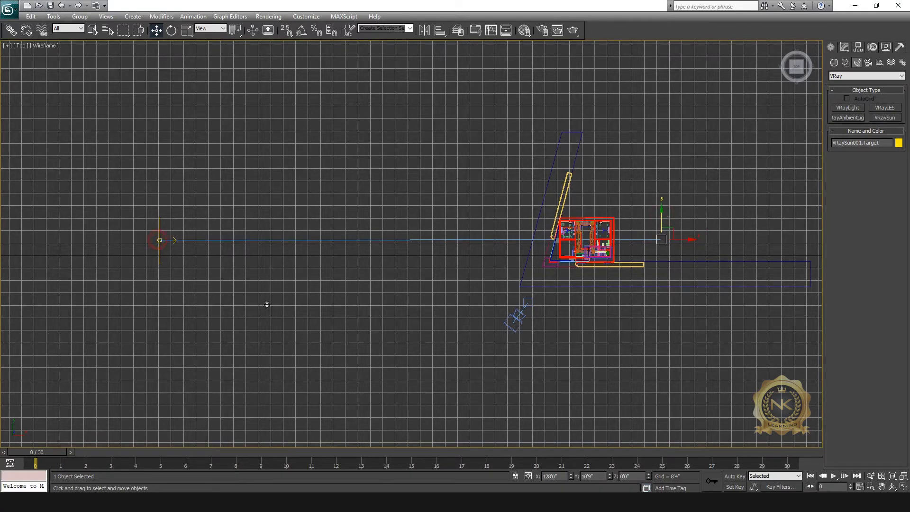
- Raise the VRaySun in the Front view to about Z 167'8" so it shines down on the house at an angle
click(160, 242)
key(alt+w)
right_click(543, 121)
key(alt+w)
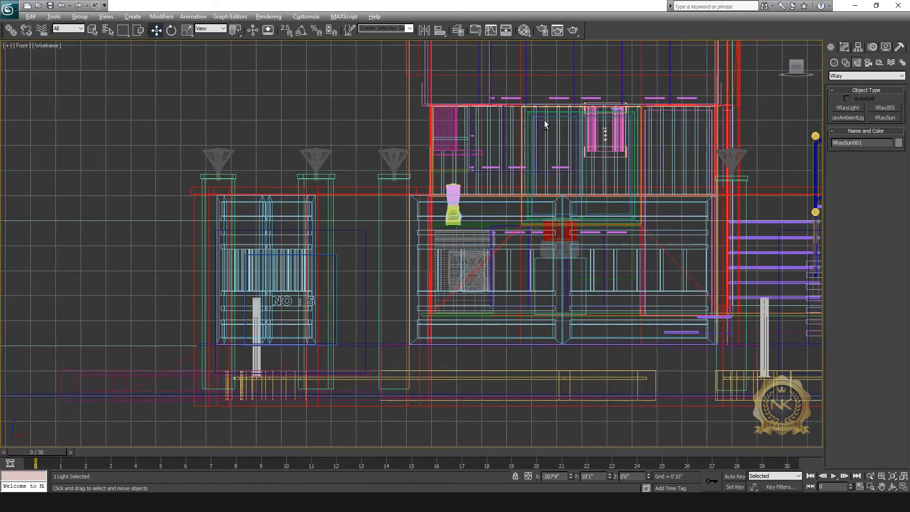
scroll(452, 188, down, 10)
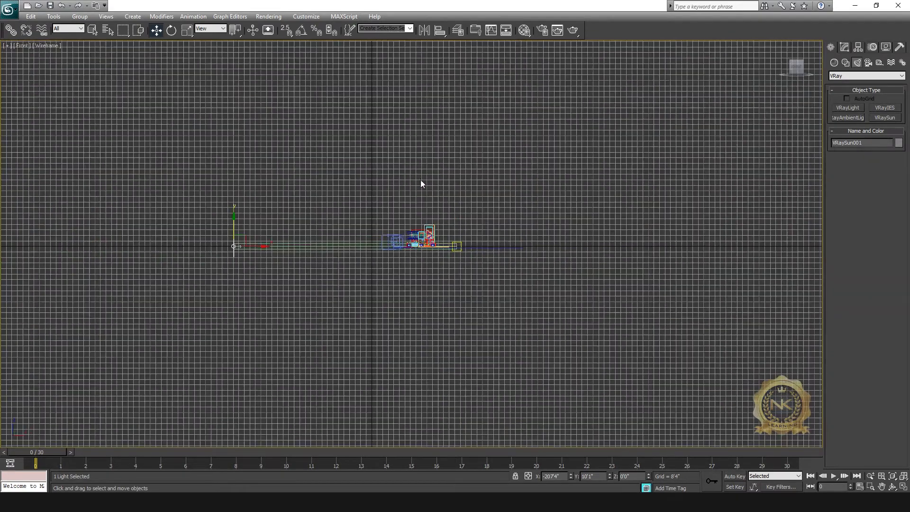
drag(234, 223, 273, 118)
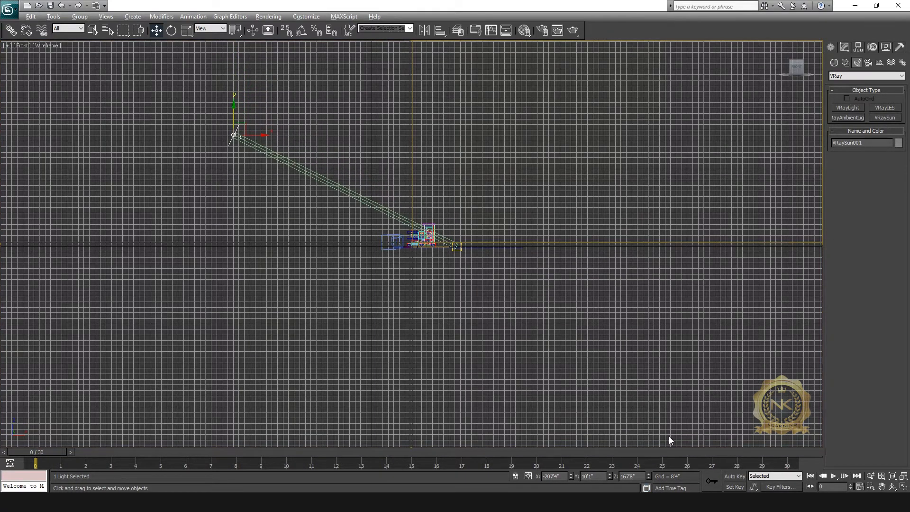
key(alt+w)
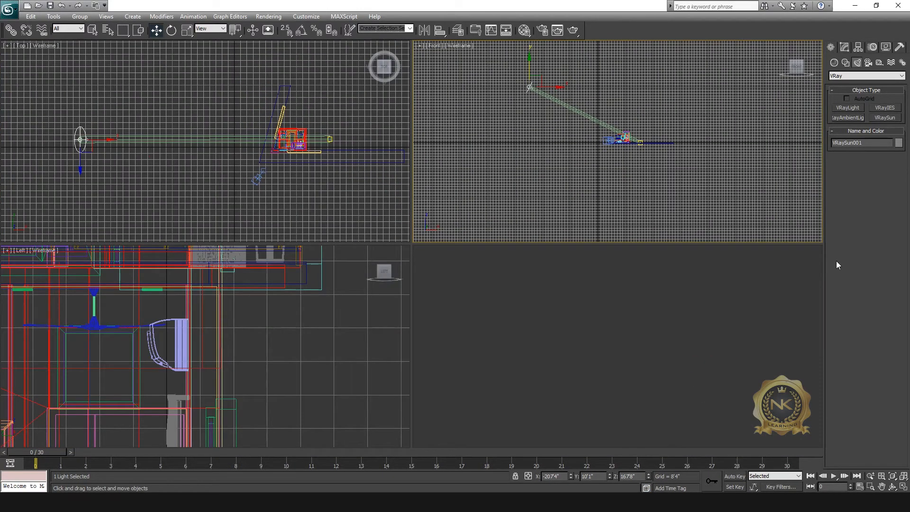
- Set the VRaySun's size multiplier to 3 and shadow subdivs to 24, keeping the Preetham et al. sky model
right_click(715, 309)
click(844, 47)
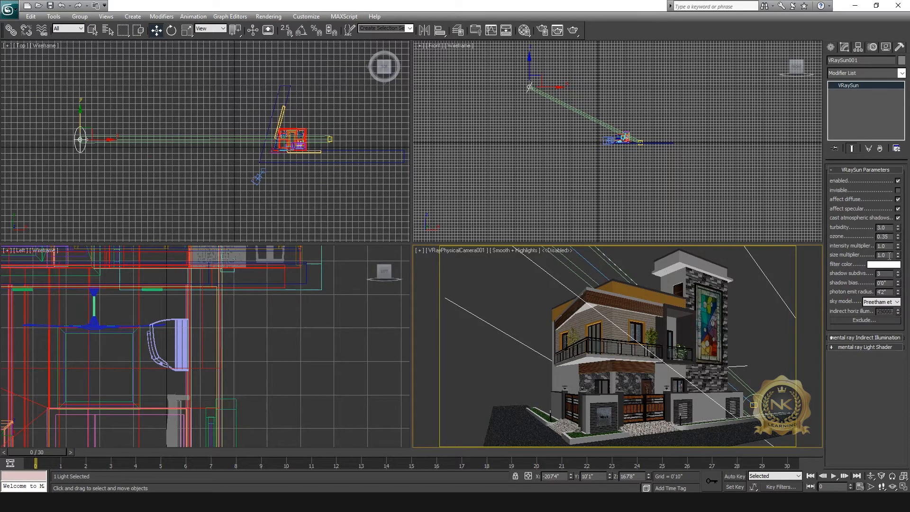
text(3)
key(Return)
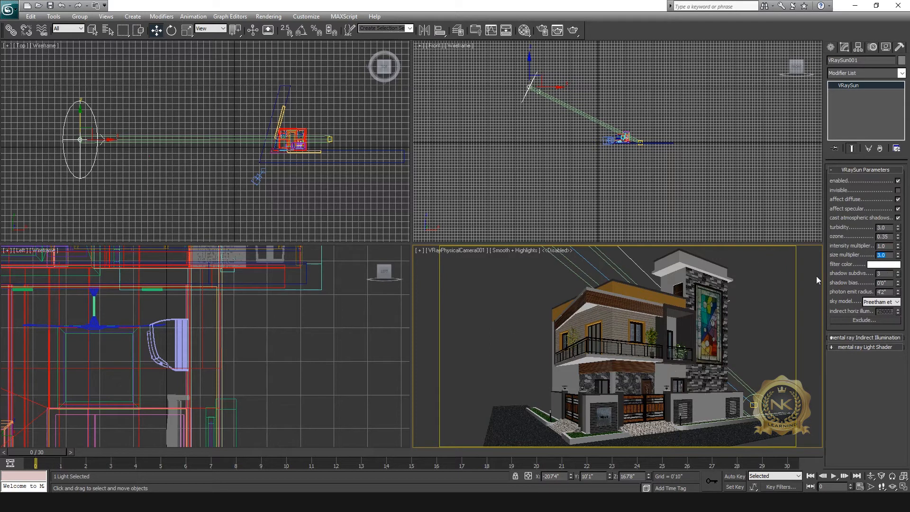
text(24)
key(Return)
click(894, 302)
click(884, 301)
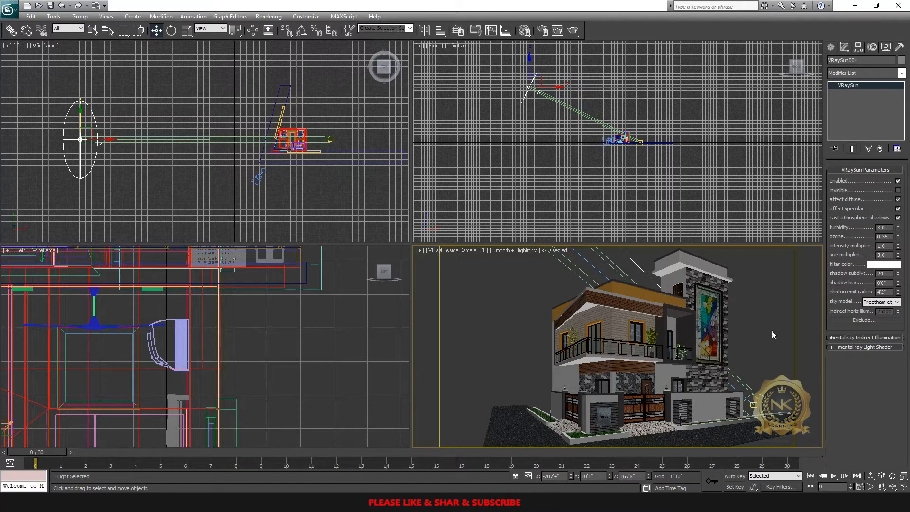
- Use the HDTV (video) preset for the render output size
key(alt+w)
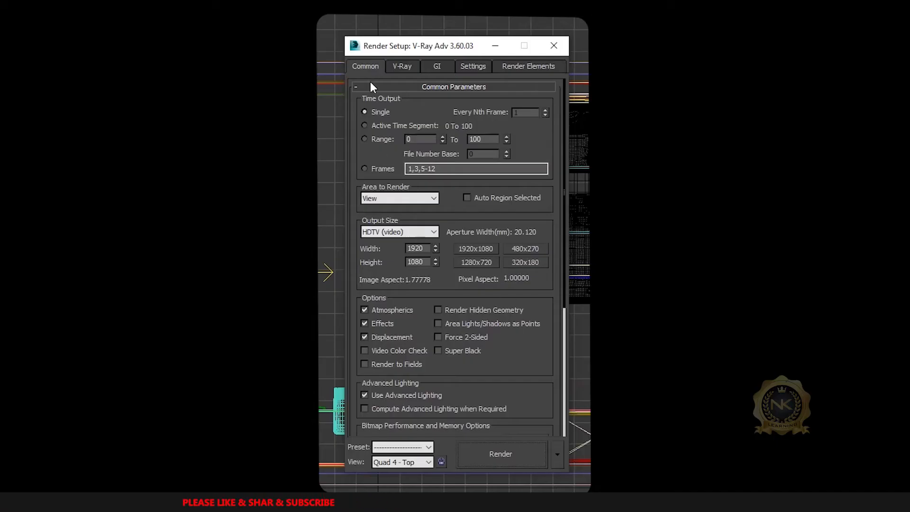
click(376, 67)
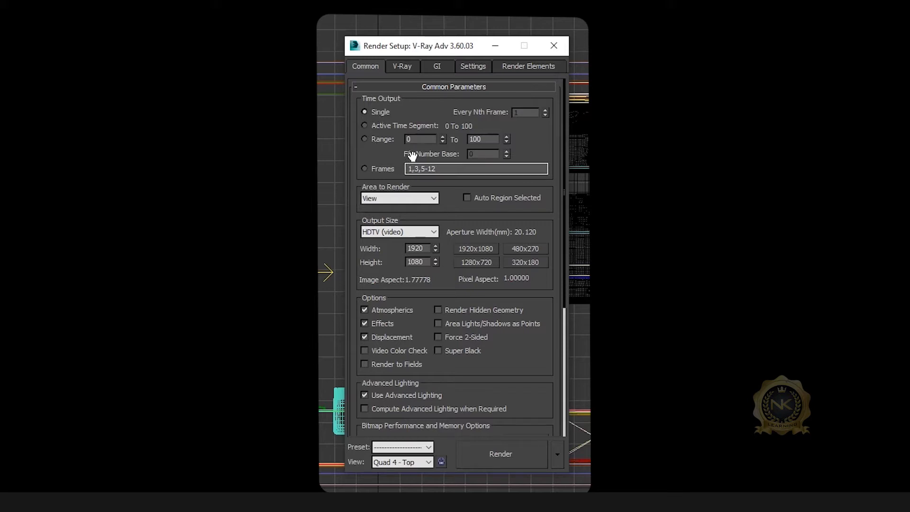
scroll(461, 217, down, 2)
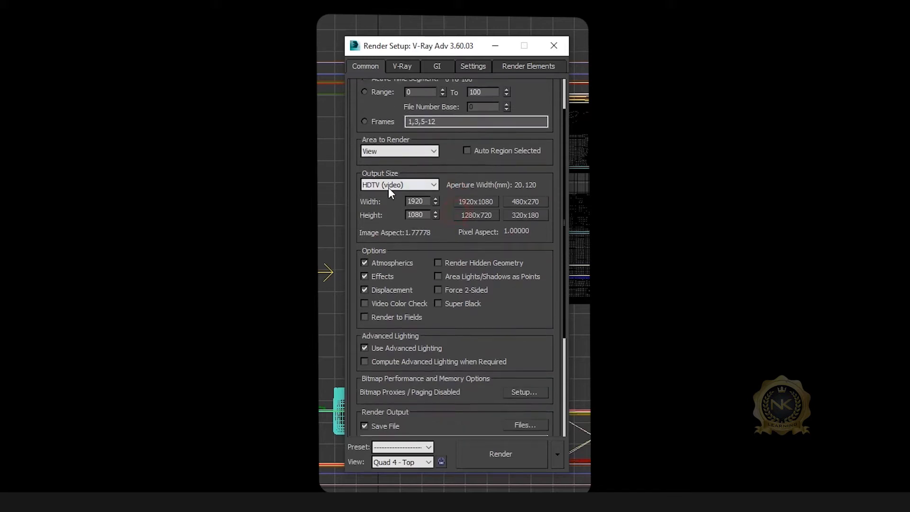
click(401, 185)
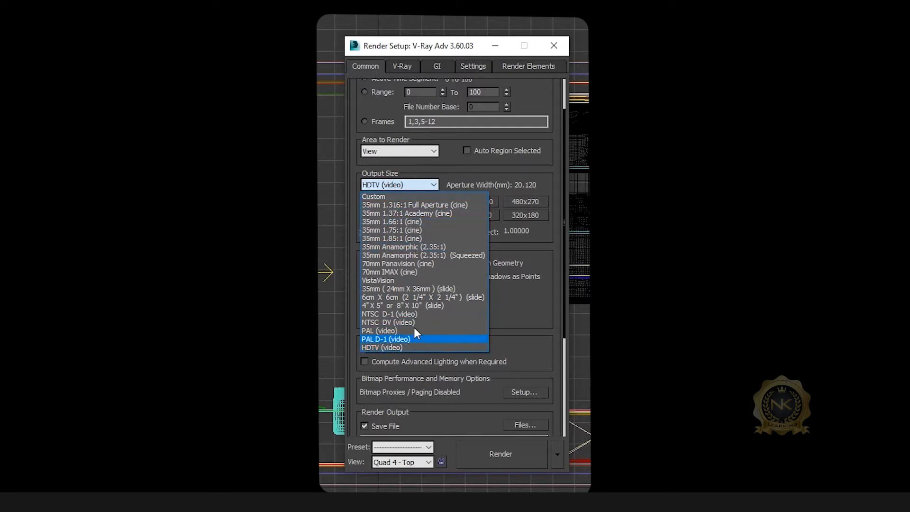
click(377, 348)
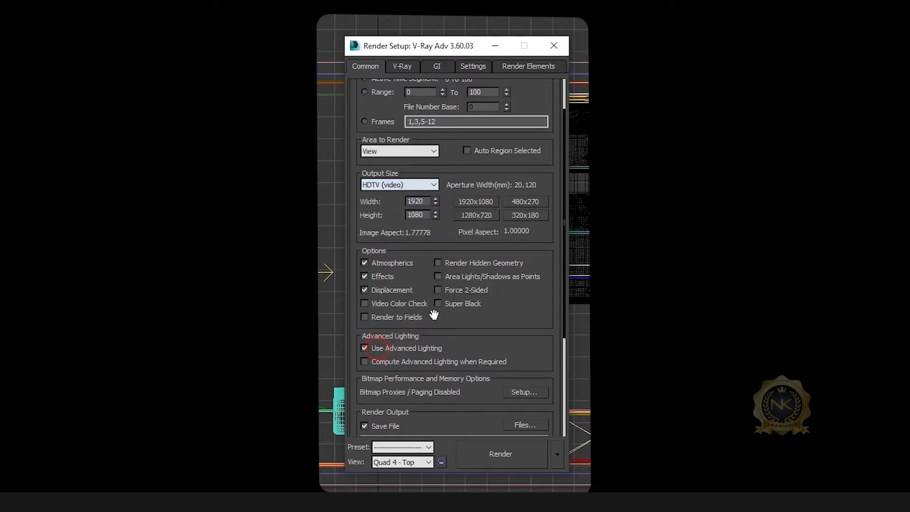
- Try a render output width of 3000 and return the size to 1920x1080
double_click(417, 202)
text(3000)
key(Return)
click(476, 202)
- Check the available area-to-render options and keep View
drag(528, 320, 521, 295)
click(432, 143)
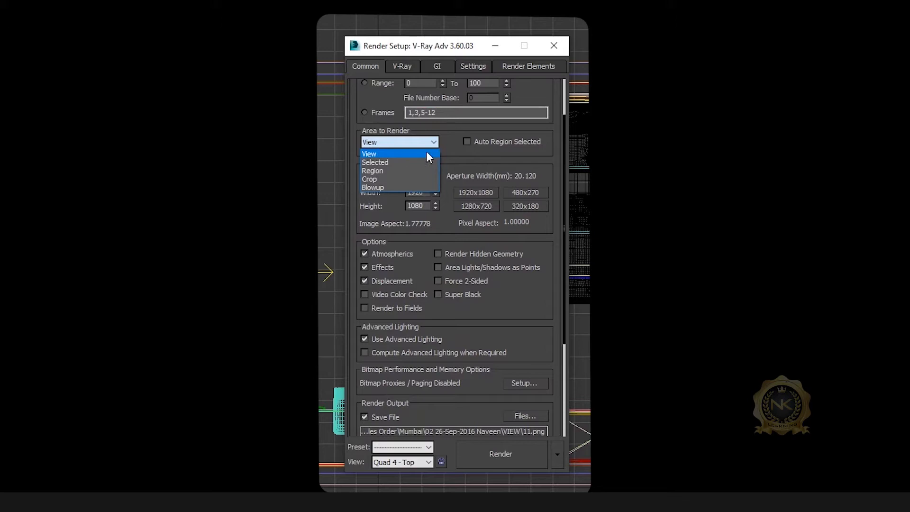
click(396, 142)
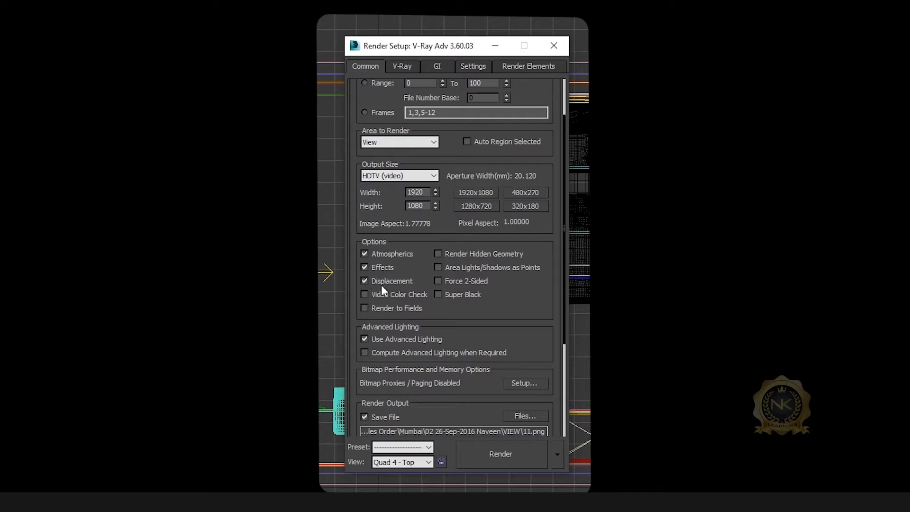
- Set the render output to save as a JPEG file named 11 in the Room folder
drag(531, 309, 515, 243)
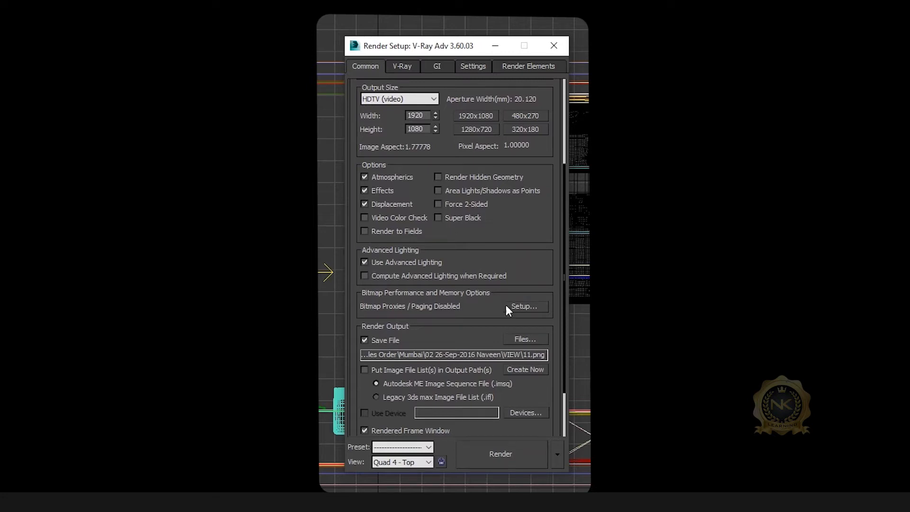
drag(535, 275, 545, 180)
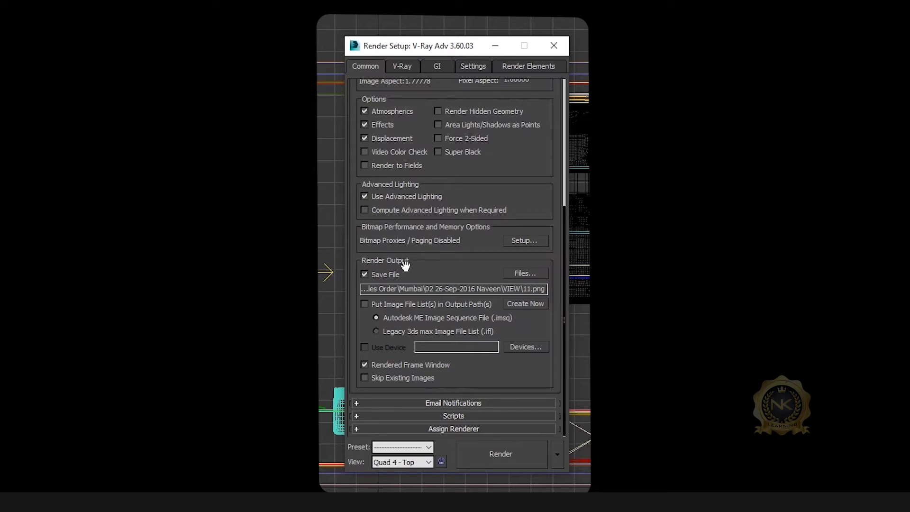
click(525, 275)
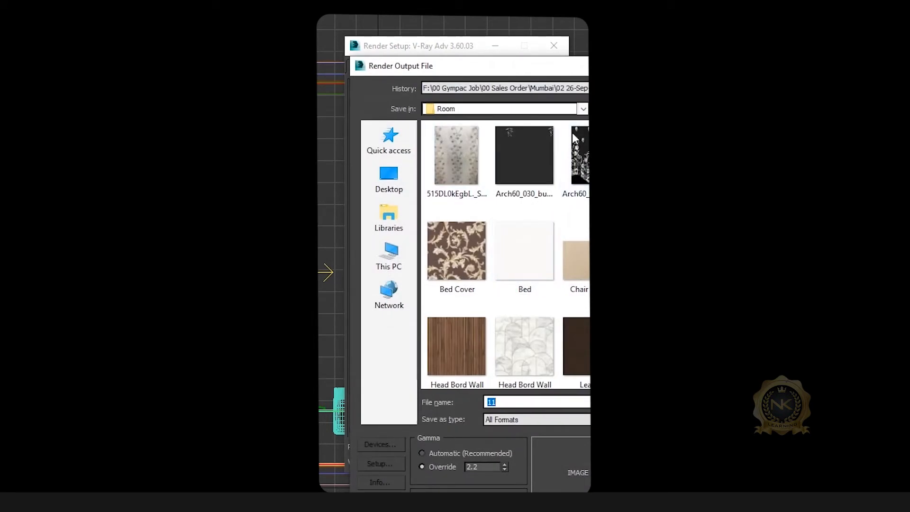
click(521, 422)
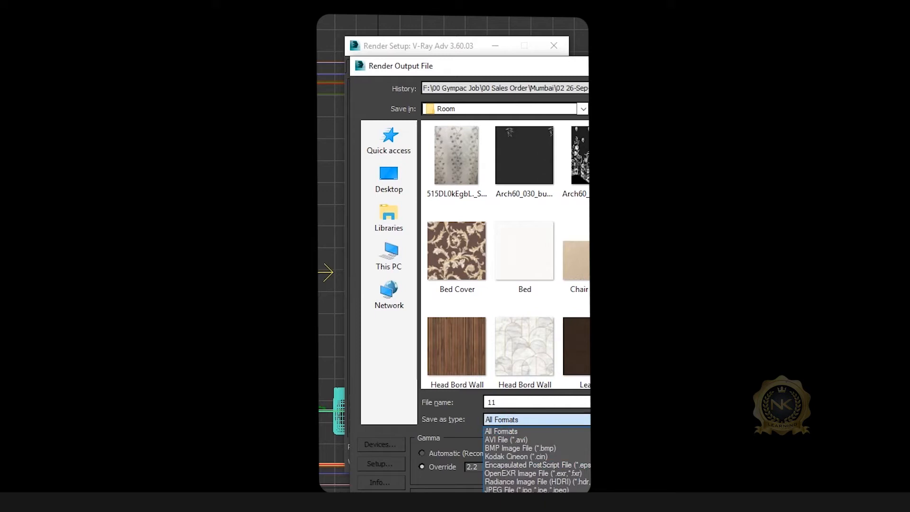
click(507, 496)
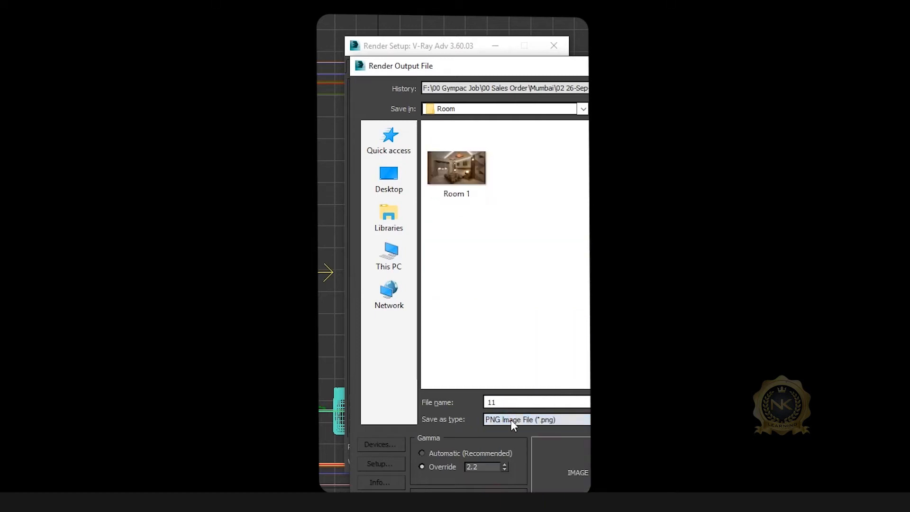
click(512, 420)
click(506, 489)
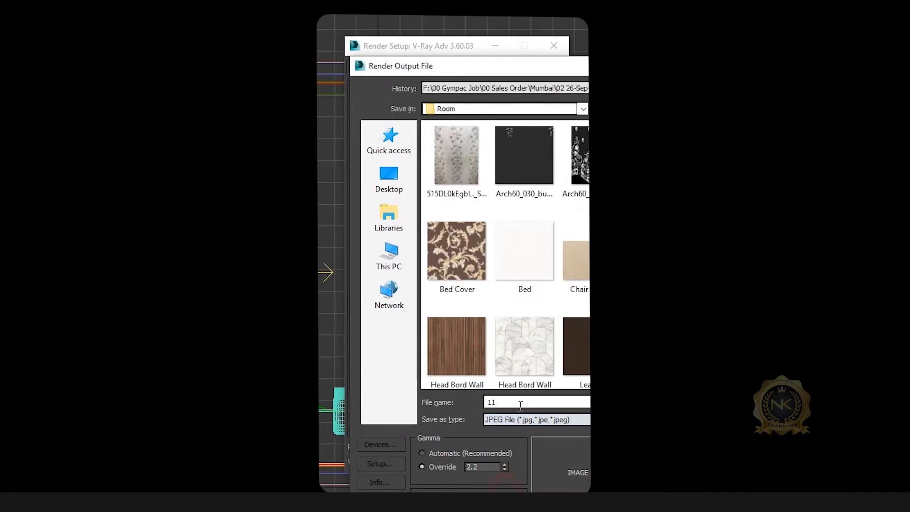
double_click(505, 404)
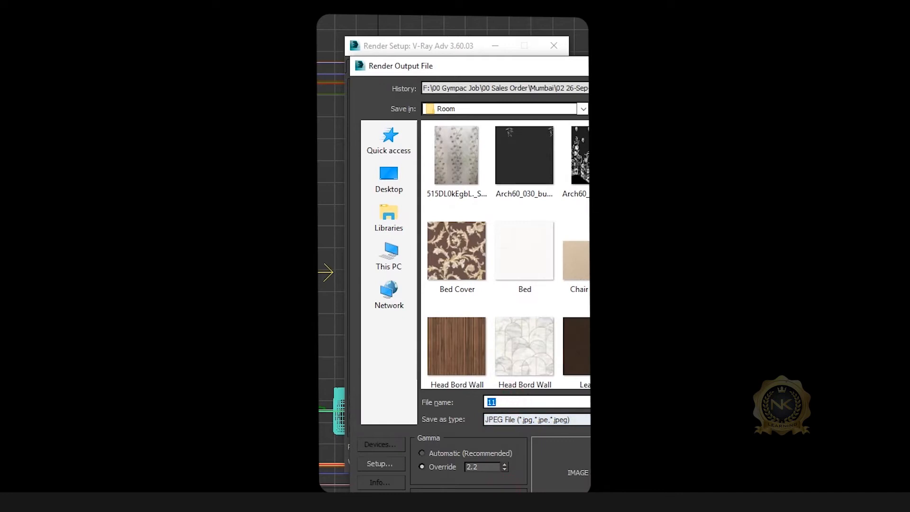
key(Return)
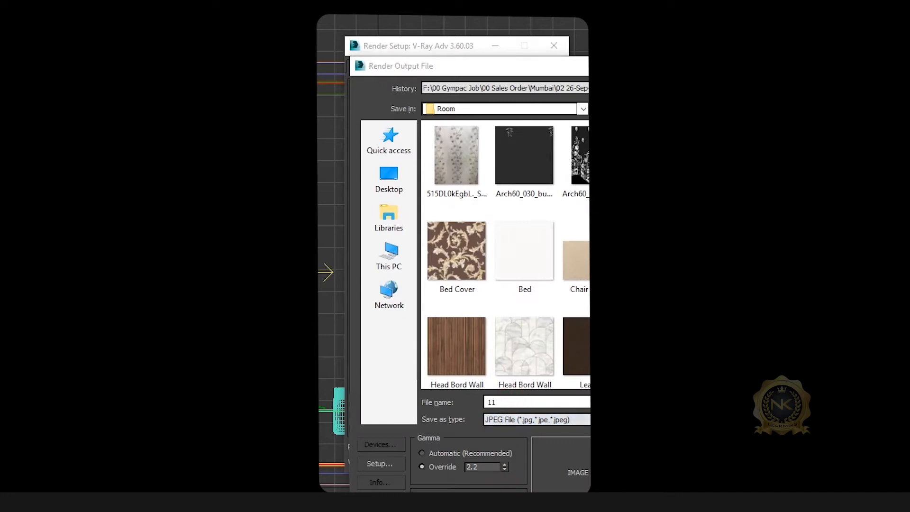
key(Return)
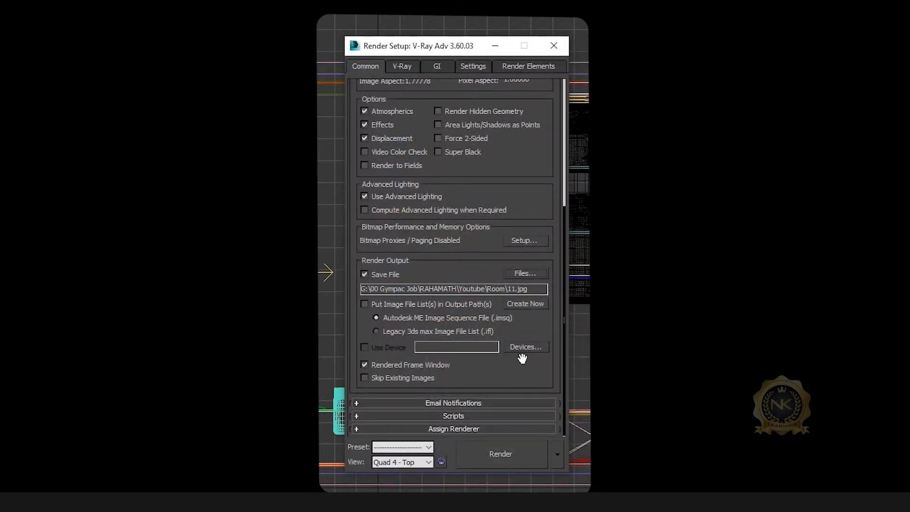
- Review the email notification, script and assigned renderer settings in the render setup
click(461, 402)
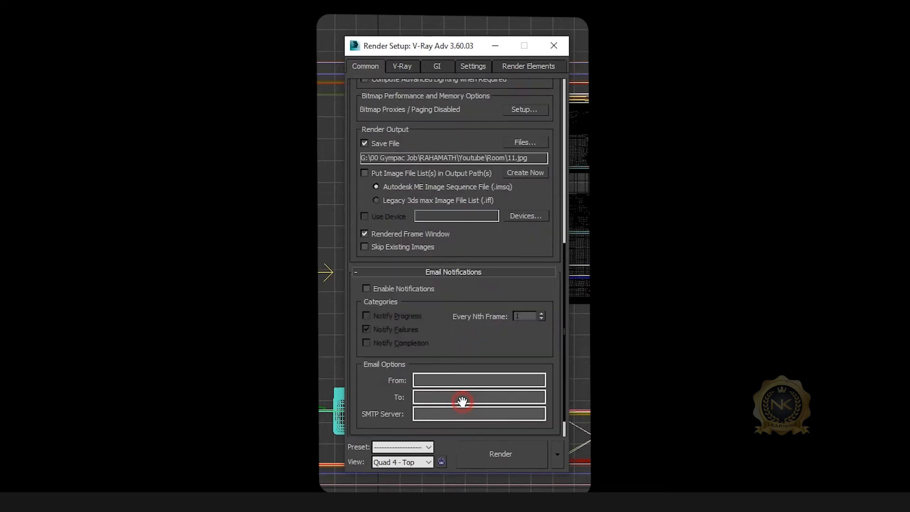
click(456, 273)
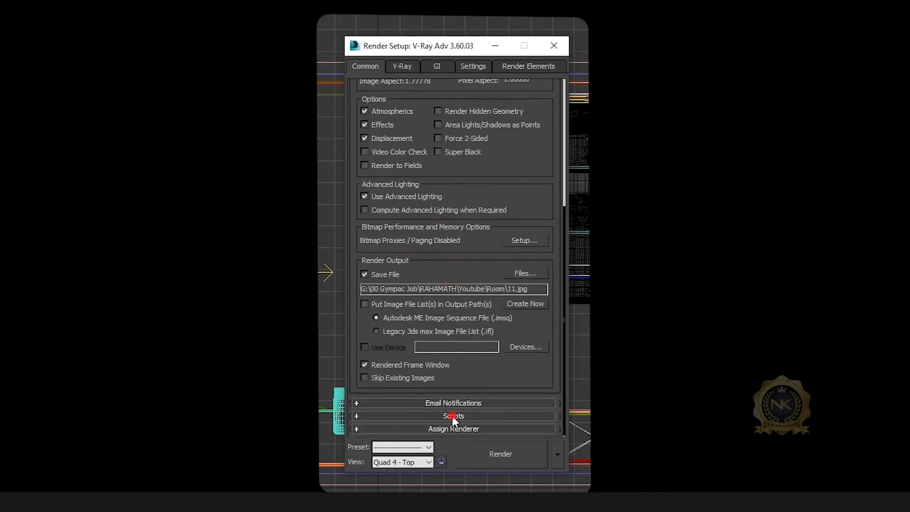
click(452, 416)
click(456, 325)
click(447, 428)
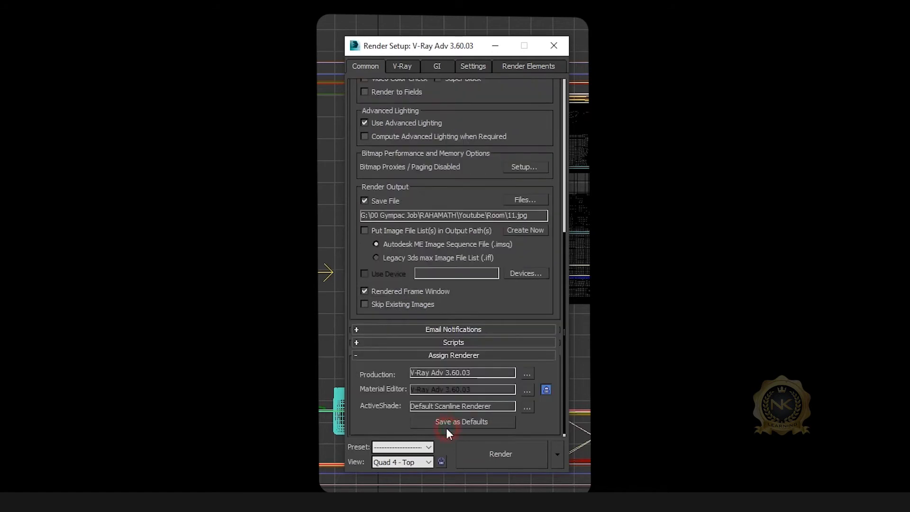
click(456, 356)
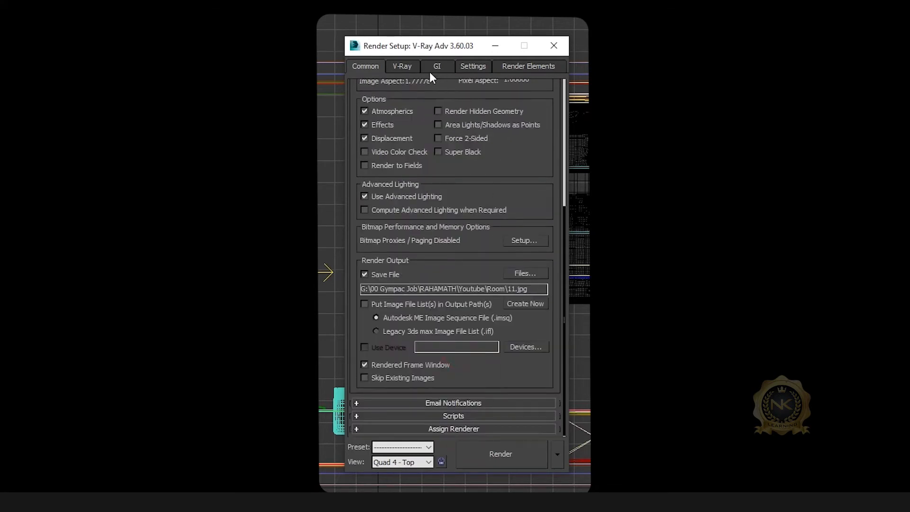
- Review the V-Ray authorization, version information and frame buffer settings, collapsing the open sampler sections
click(404, 69)
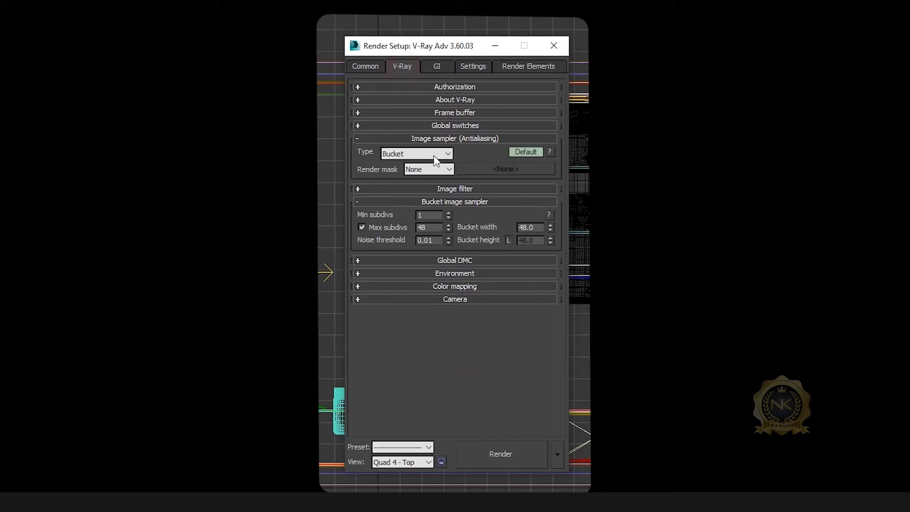
click(447, 138)
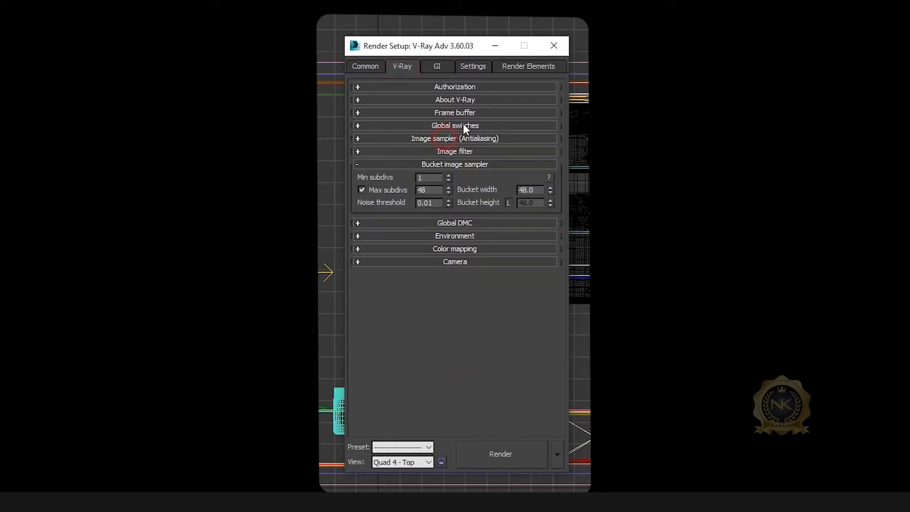
click(445, 164)
click(457, 87)
click(457, 86)
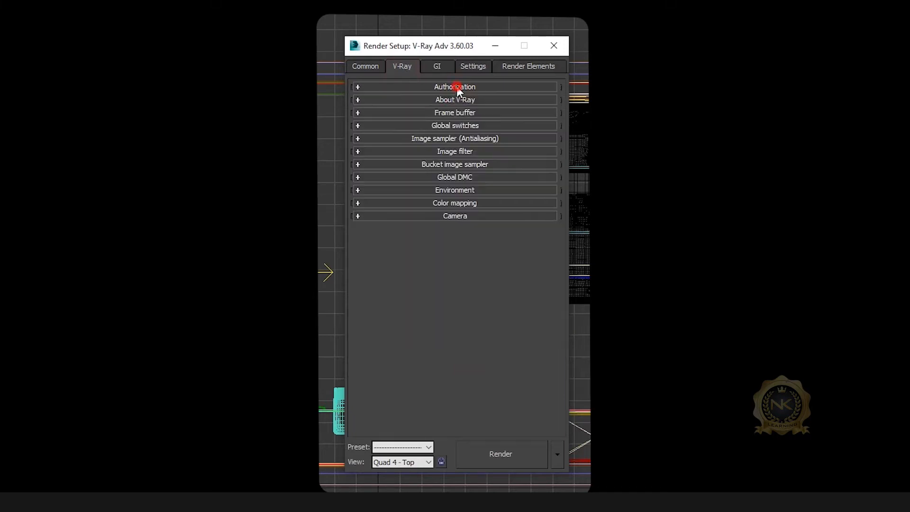
click(459, 100)
click(460, 101)
click(452, 114)
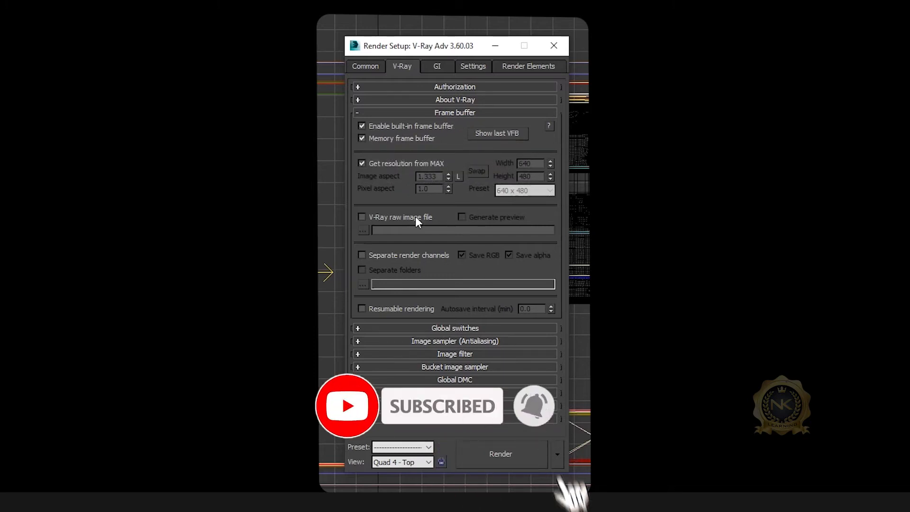
click(446, 114)
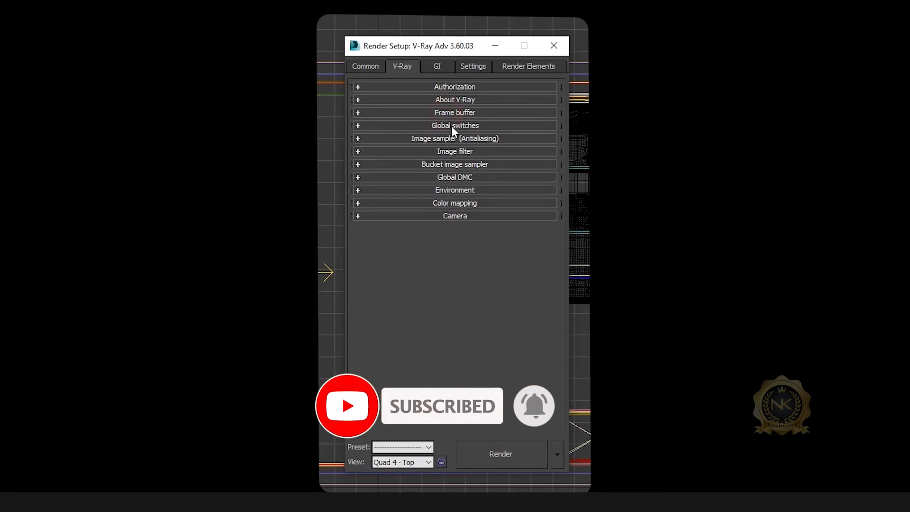
- Review V-Ray's global switches, image sampler (antialiasing) and image filter settings
click(451, 126)
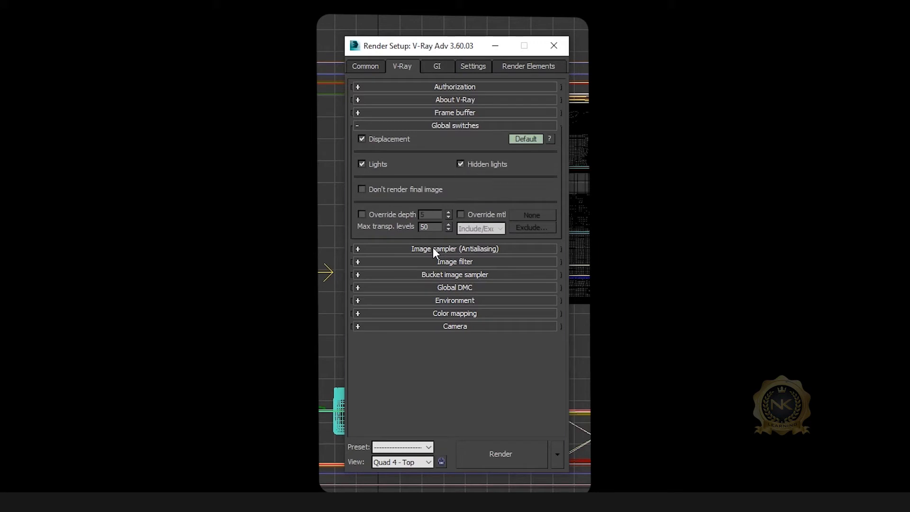
click(456, 126)
click(453, 138)
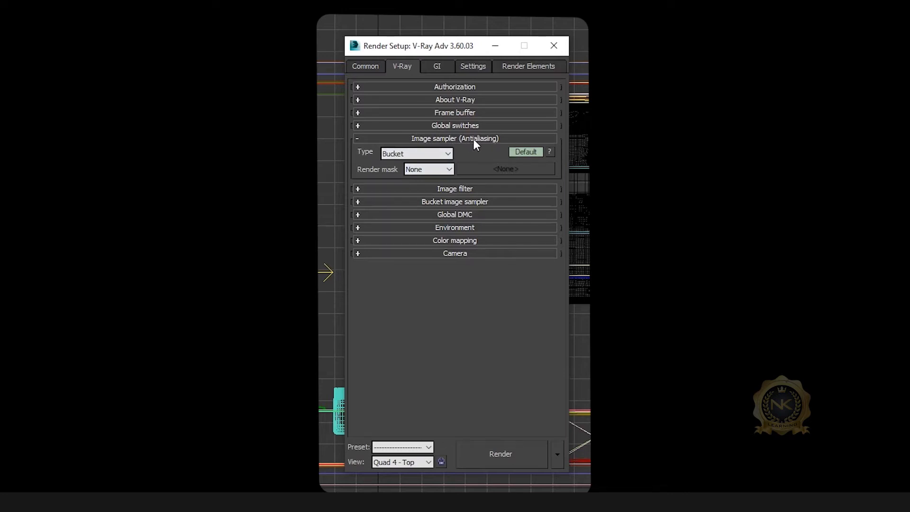
mouse_move(426, 161)
click(471, 139)
click(462, 152)
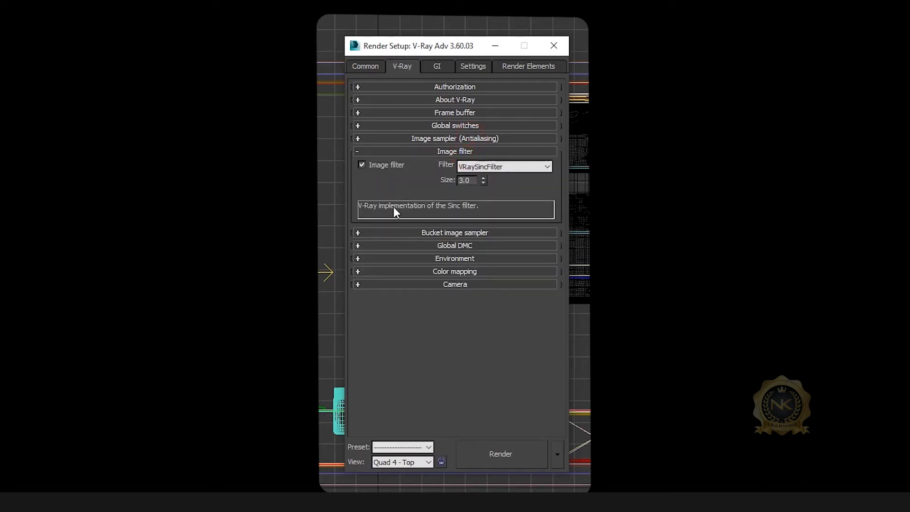
- Choose VRaySincFilter as the image filter and collapse the image filter settings
click(488, 168)
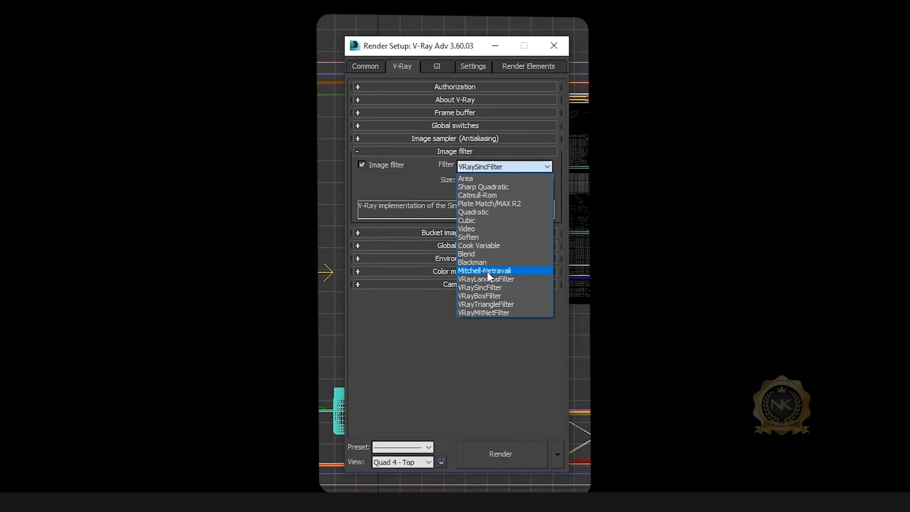
click(480, 288)
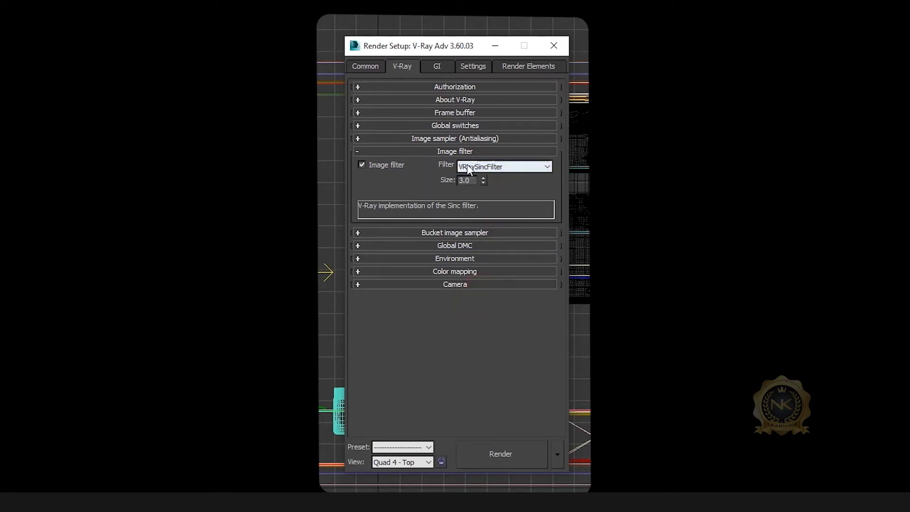
click(430, 151)
- Review V-Ray's bucket image sampler, global DMC and environment settings
click(454, 164)
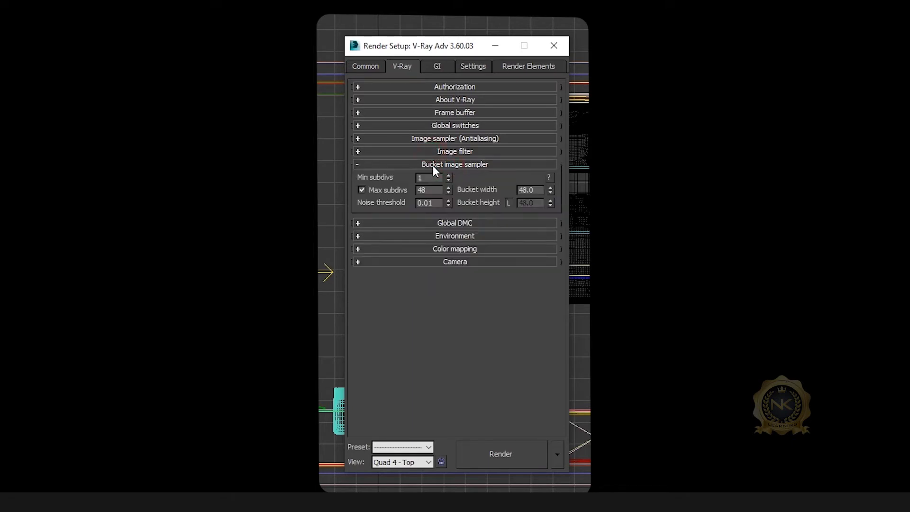
mouse_move(450, 176)
mouse_move(420, 191)
click(462, 165)
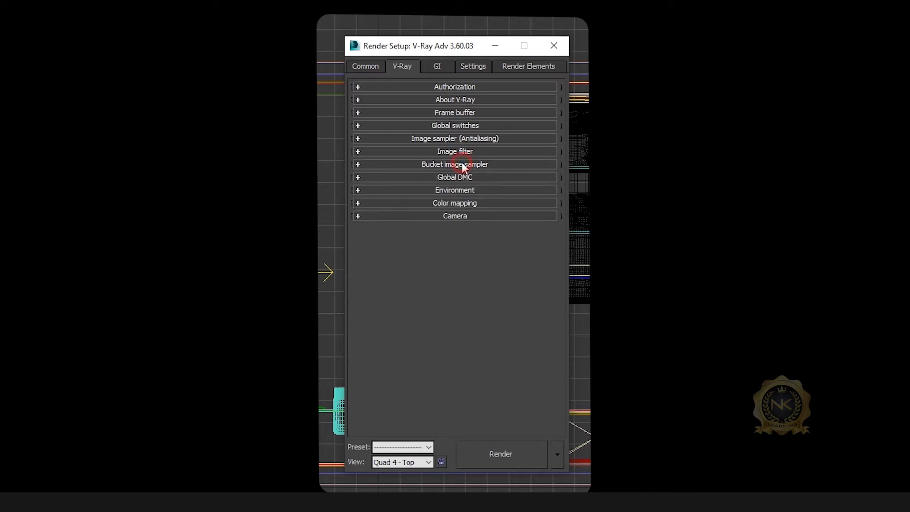
click(454, 178)
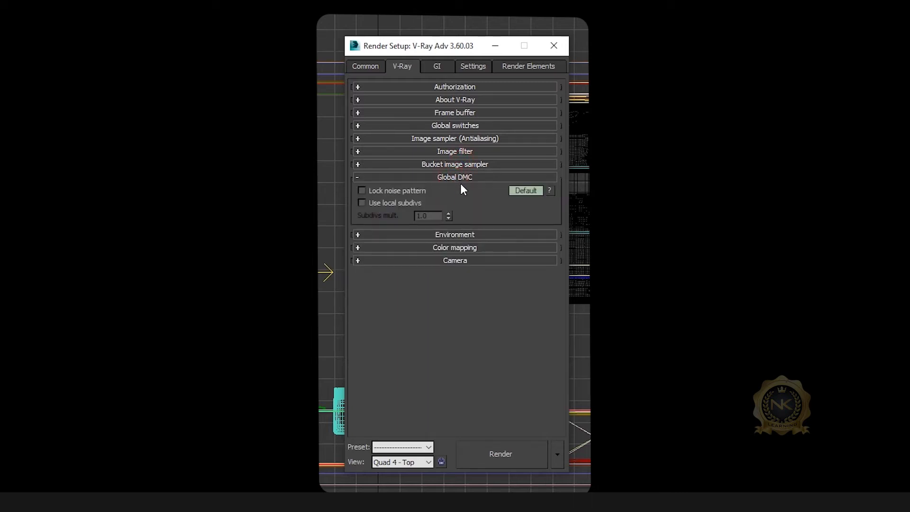
click(462, 178)
click(454, 190)
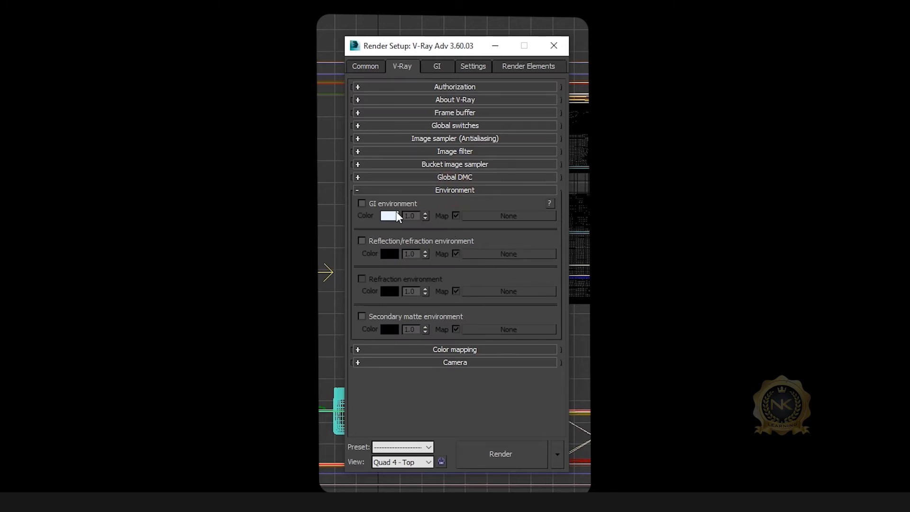
click(445, 192)
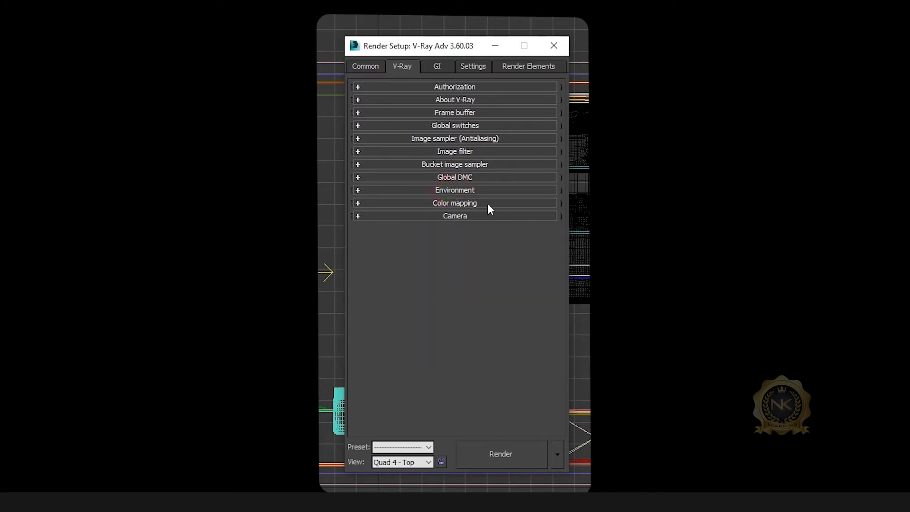
- Review the available color mapping types, keeping Exponential, and go through V-Ray's camera section
click(463, 201)
click(427, 218)
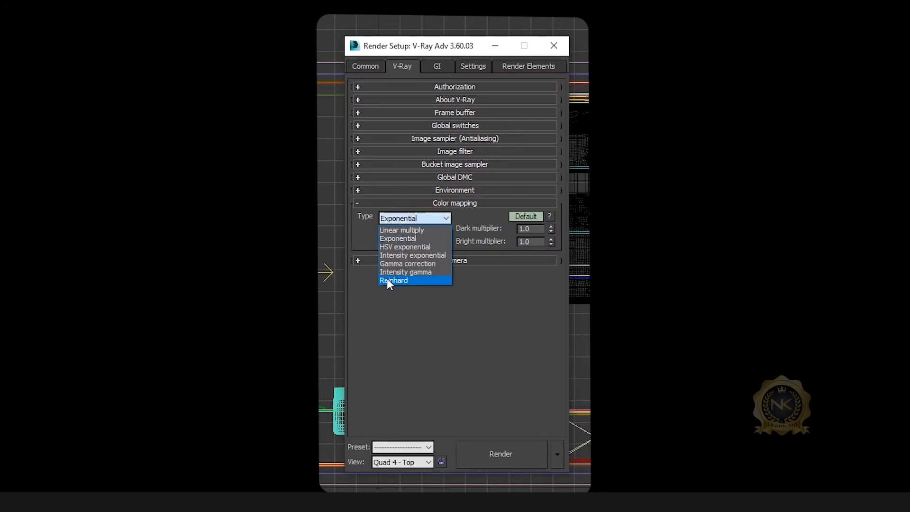
click(435, 220)
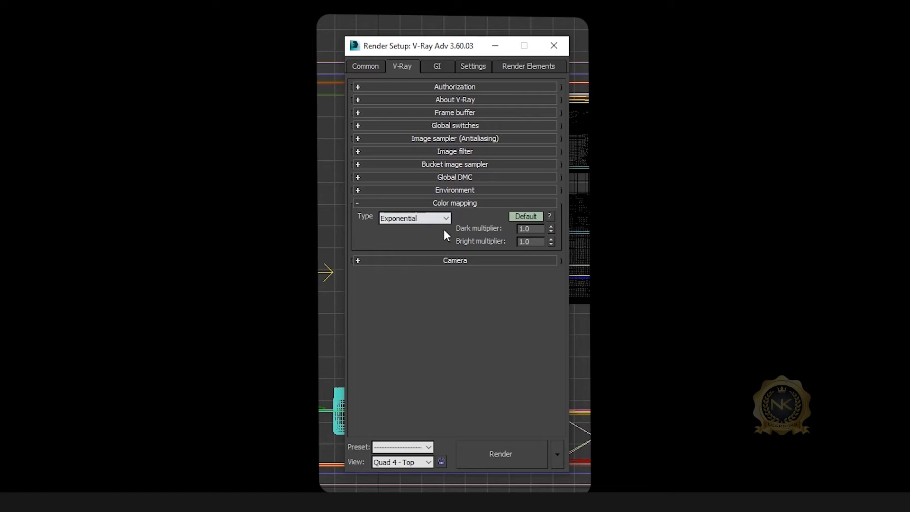
click(473, 204)
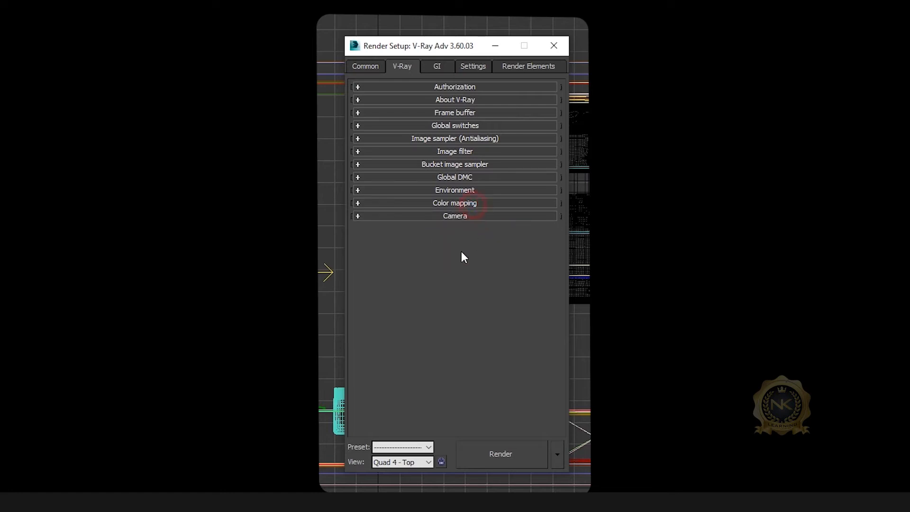
click(465, 216)
- Set global illumination to use Irradiance map as the primary engine and Light cache as the secondary engine
click(436, 66)
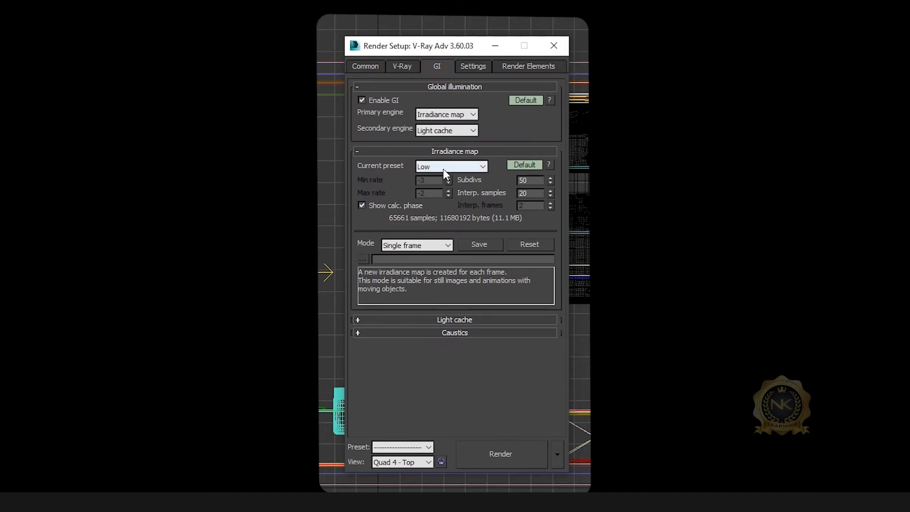
click(472, 114)
click(451, 125)
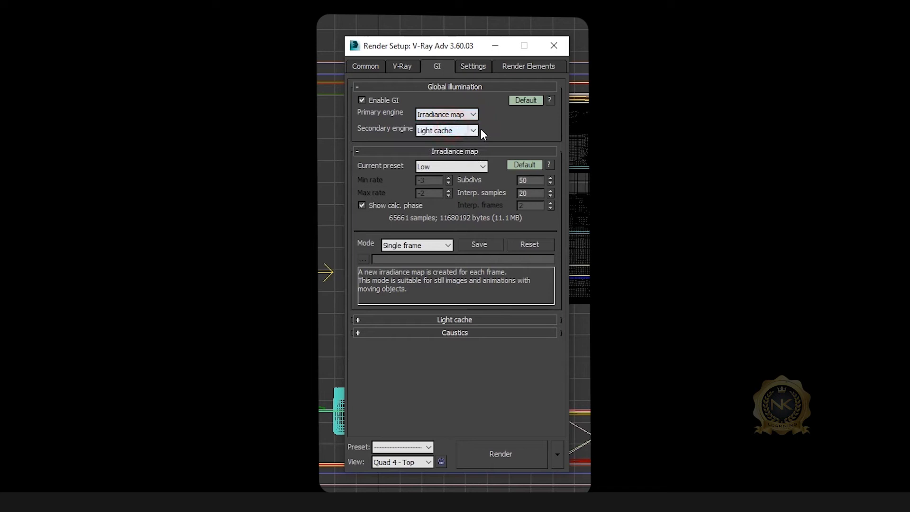
click(472, 132)
click(441, 167)
click(448, 114)
click(444, 126)
click(459, 130)
click(440, 168)
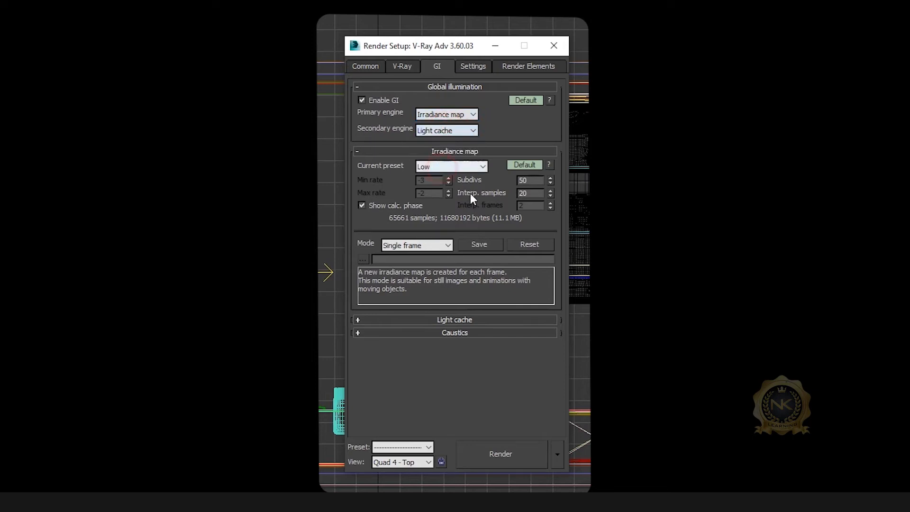
- Set the irradiance map's current preset to High
click(459, 152)
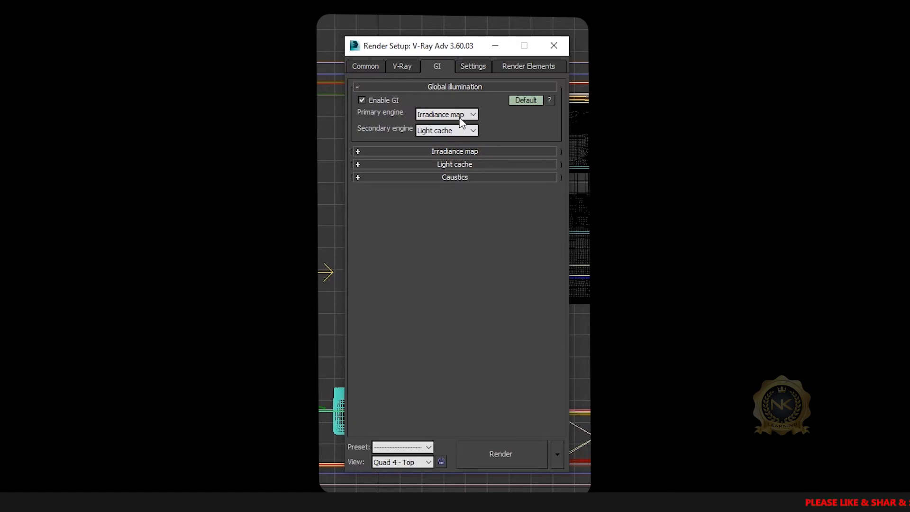
click(454, 152)
click(453, 152)
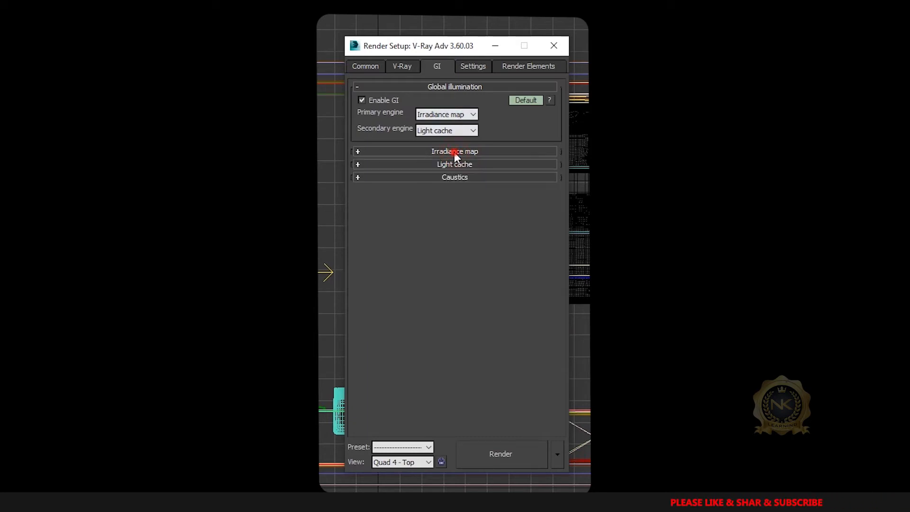
click(454, 151)
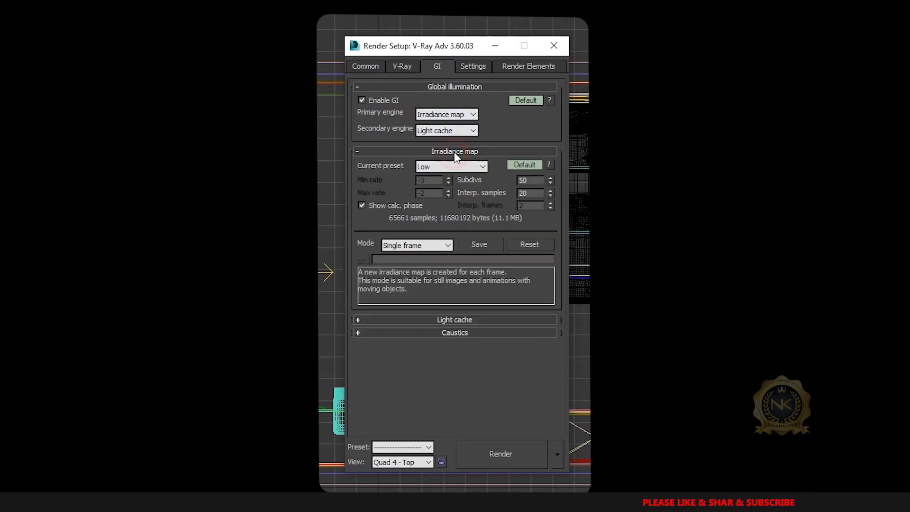
click(433, 167)
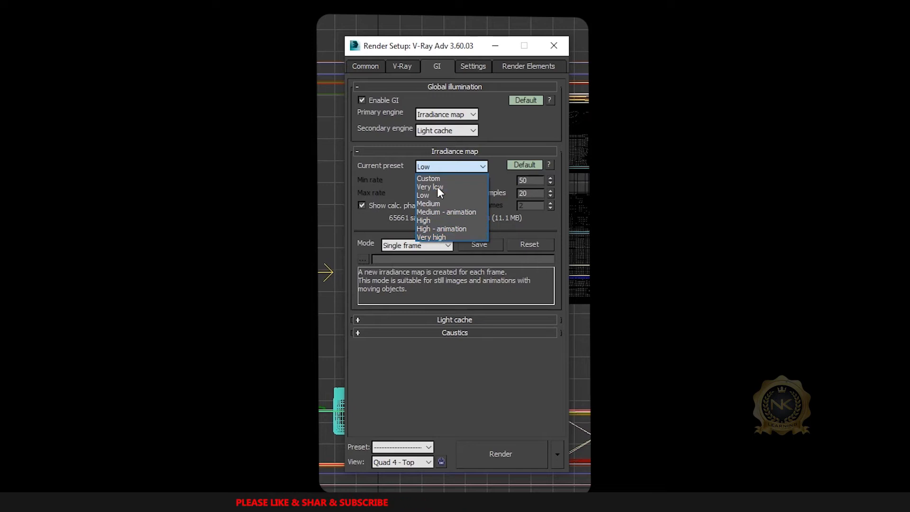
click(434, 169)
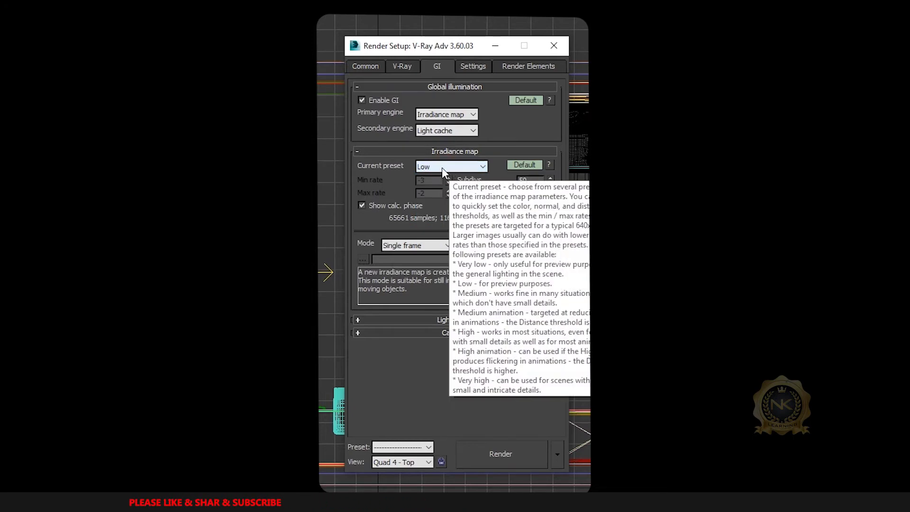
click(442, 166)
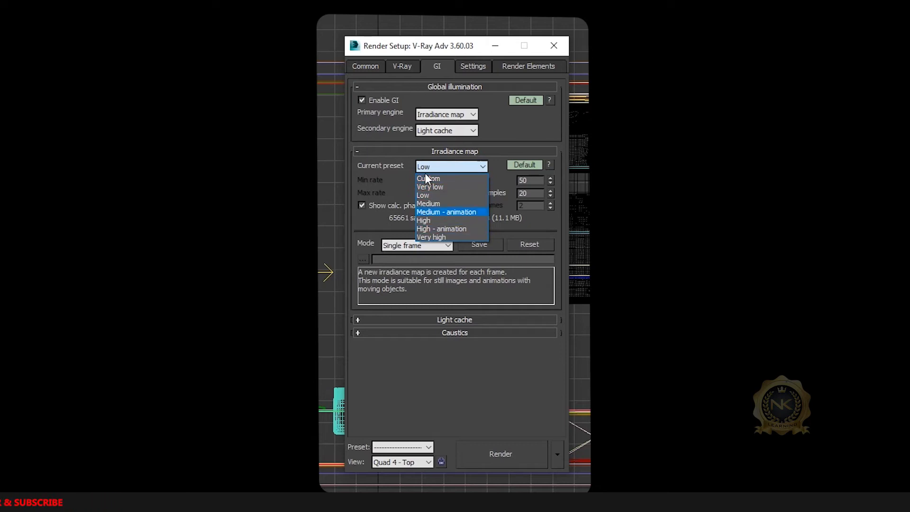
click(429, 220)
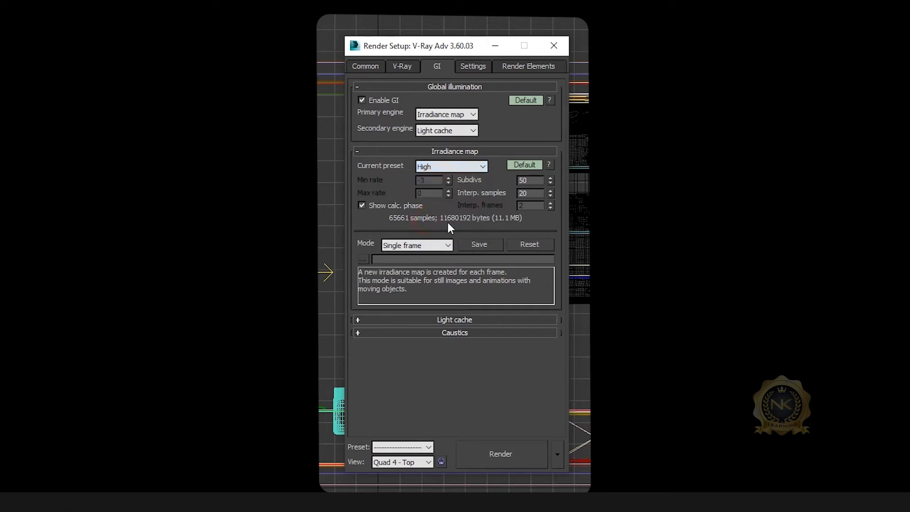
- Review the light cache and caustics settings of the global illumination, collapsing each section
click(459, 151)
click(450, 152)
click(450, 151)
click(450, 164)
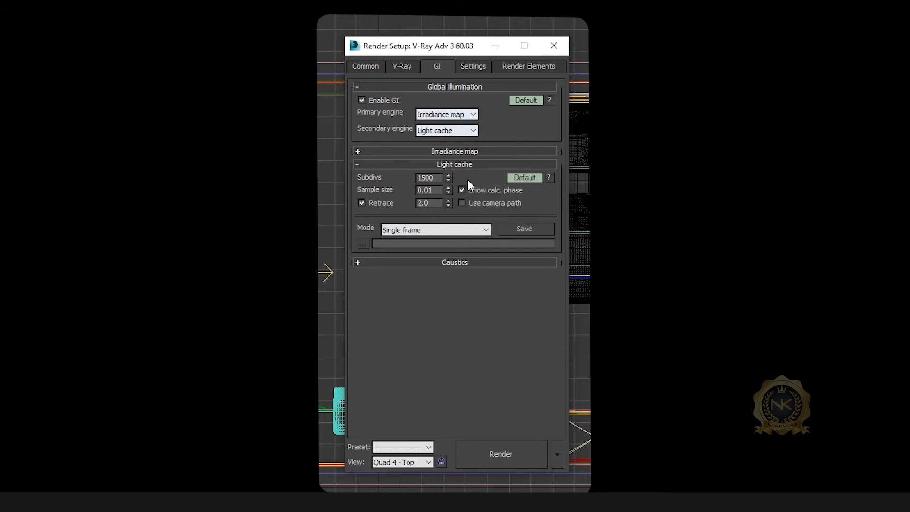
click(463, 165)
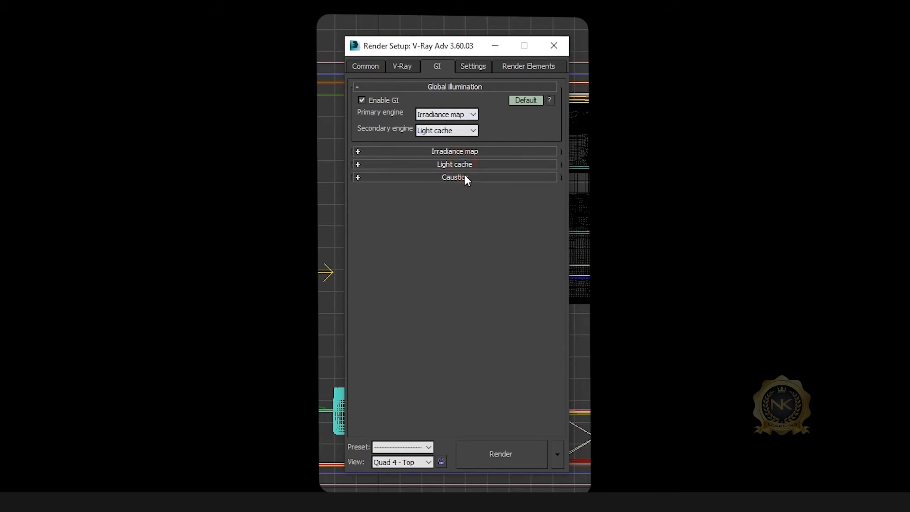
click(454, 177)
click(451, 175)
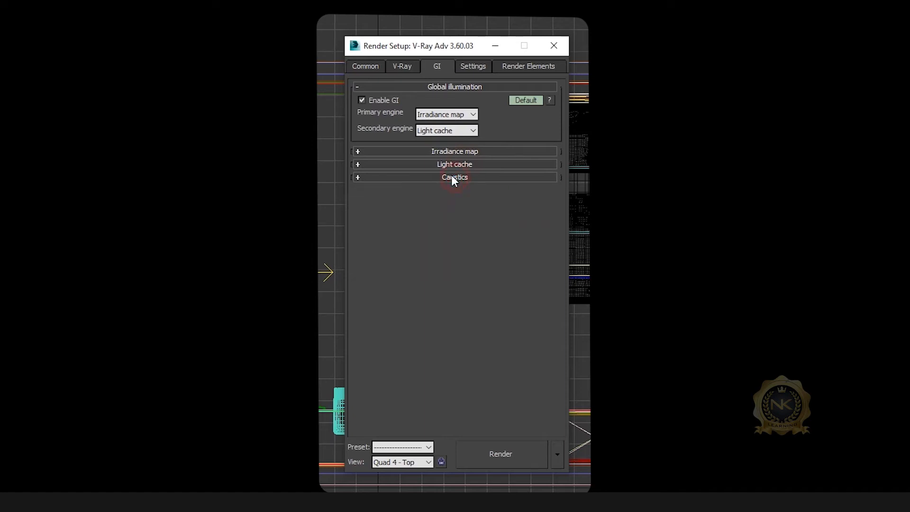
- Review the default displacement and system settings, including the available bucket sequence options
click(467, 65)
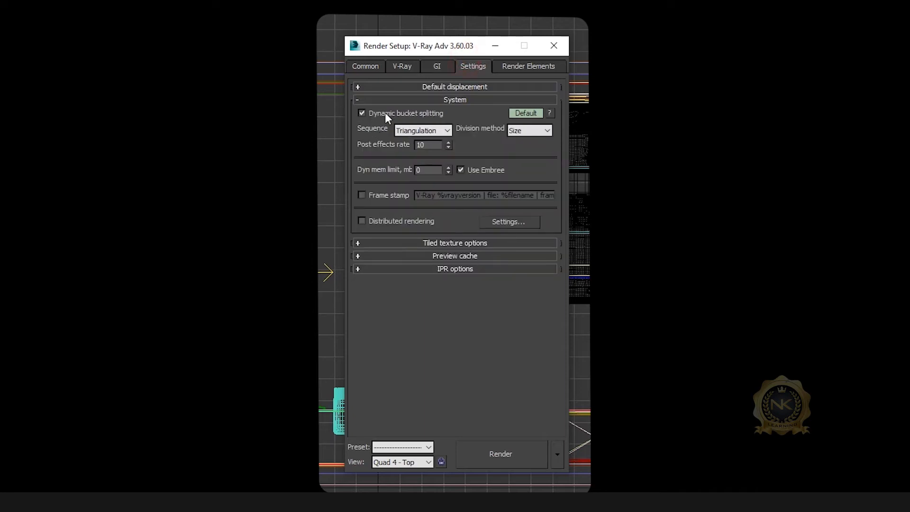
click(448, 97)
click(449, 87)
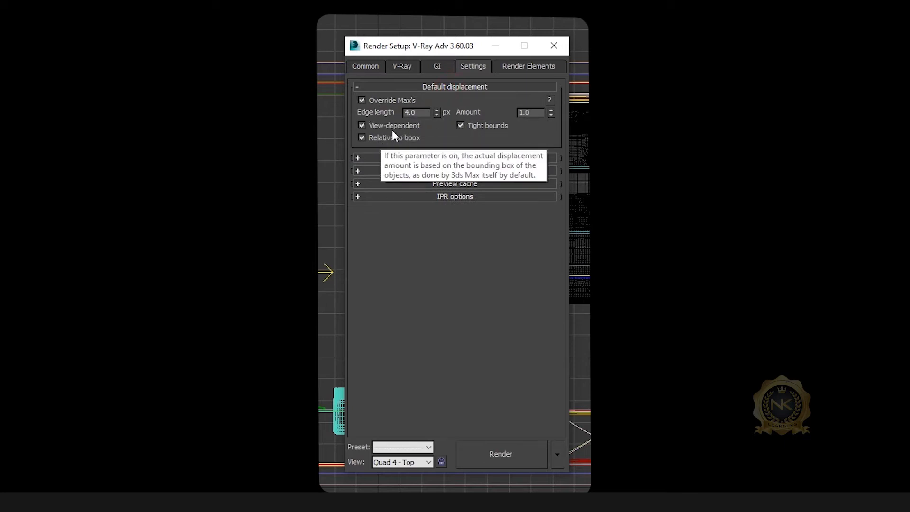
click(427, 85)
click(411, 101)
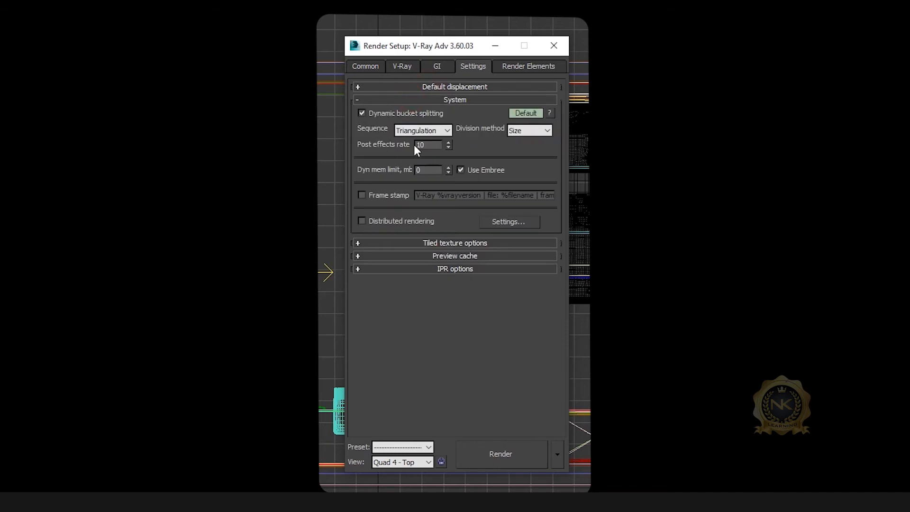
click(436, 130)
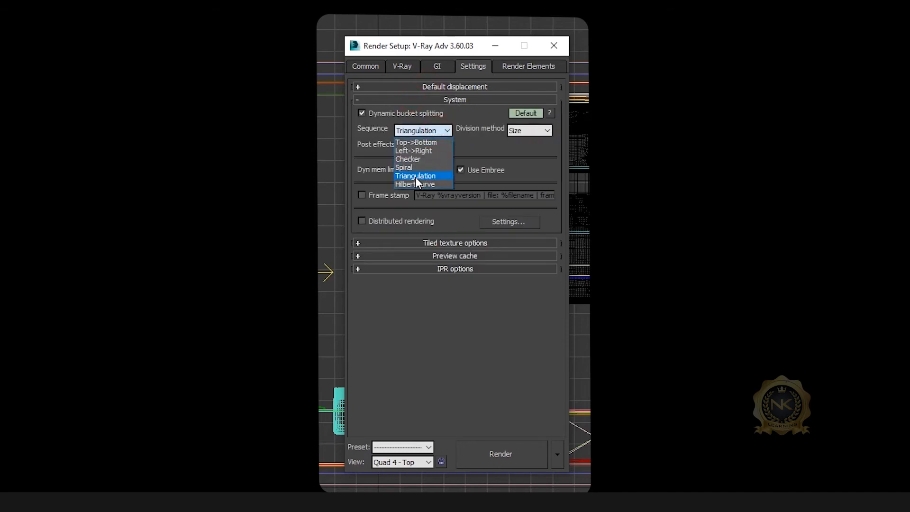
click(438, 131)
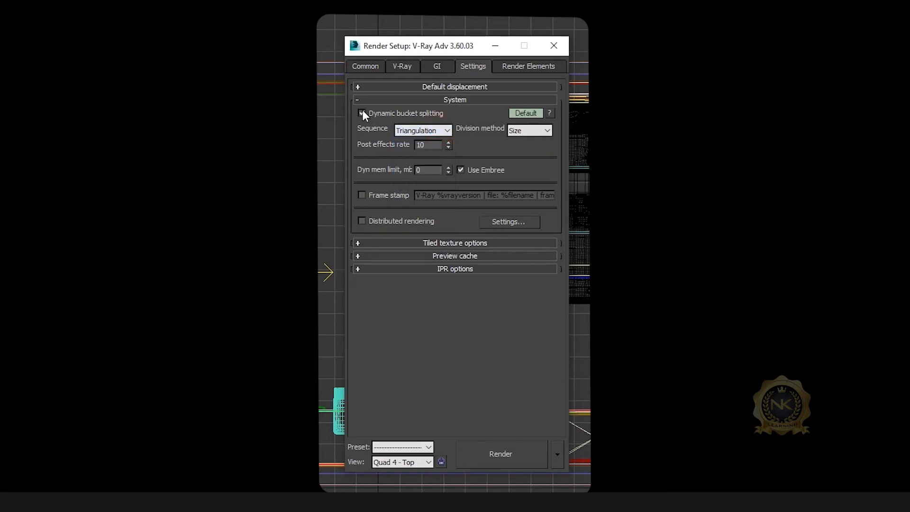
- Review the tiled texture, preview cache and IPR options, collapsing each section
click(453, 100)
click(458, 114)
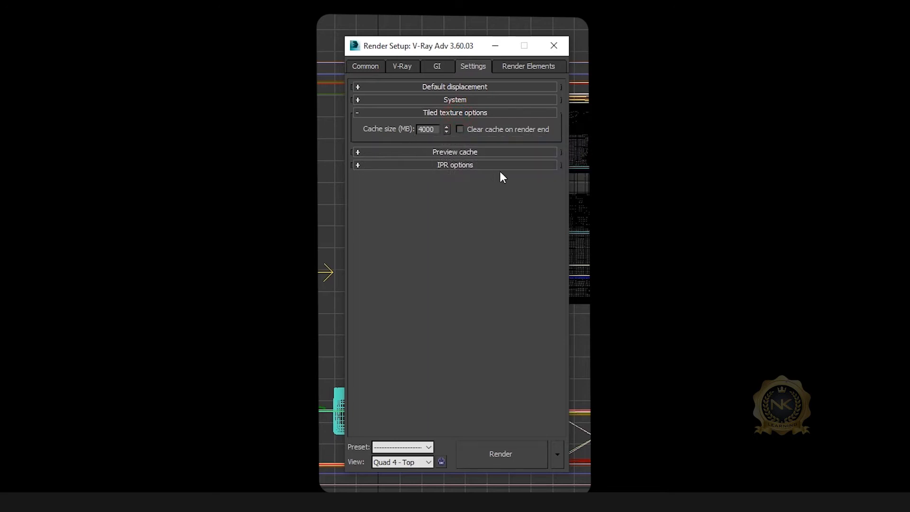
click(484, 114)
click(463, 126)
click(462, 127)
click(454, 138)
click(454, 138)
- Check the render elements, then recheck the output file and the global illumination's primary engine, keeping Irradiance map
click(527, 69)
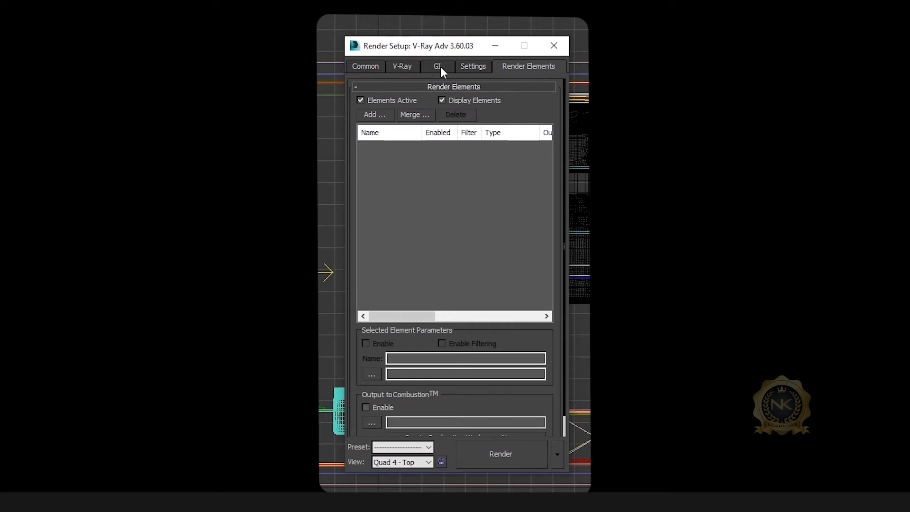
click(364, 67)
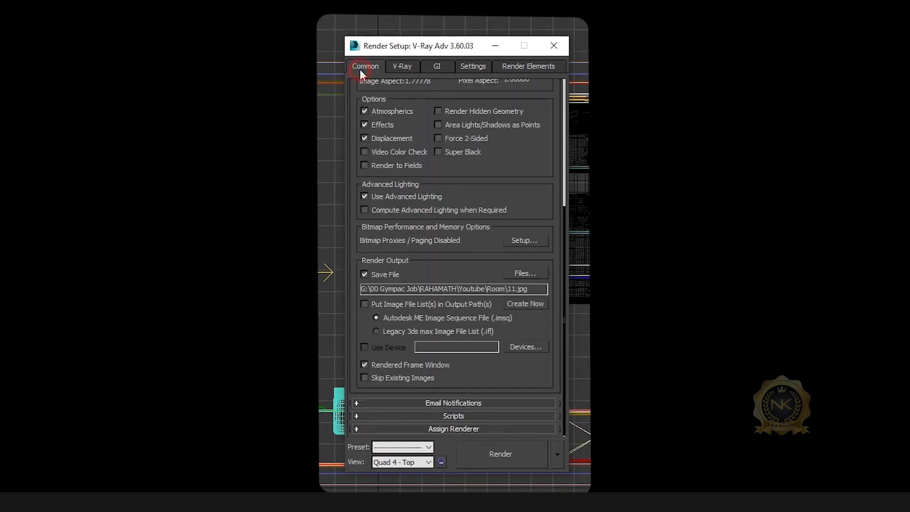
click(403, 67)
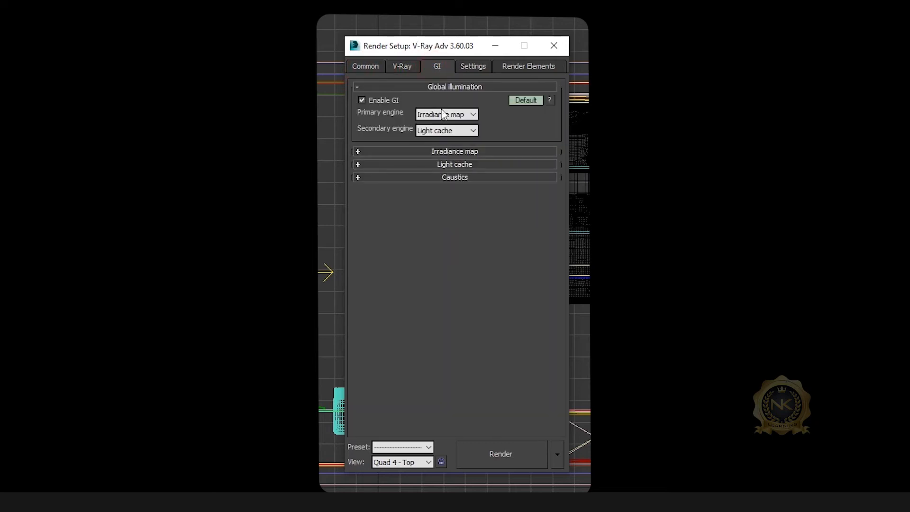
click(435, 116)
click(448, 124)
- Recheck the common render parameters and render the VRayPhysicalCamera001 view of the house
click(366, 67)
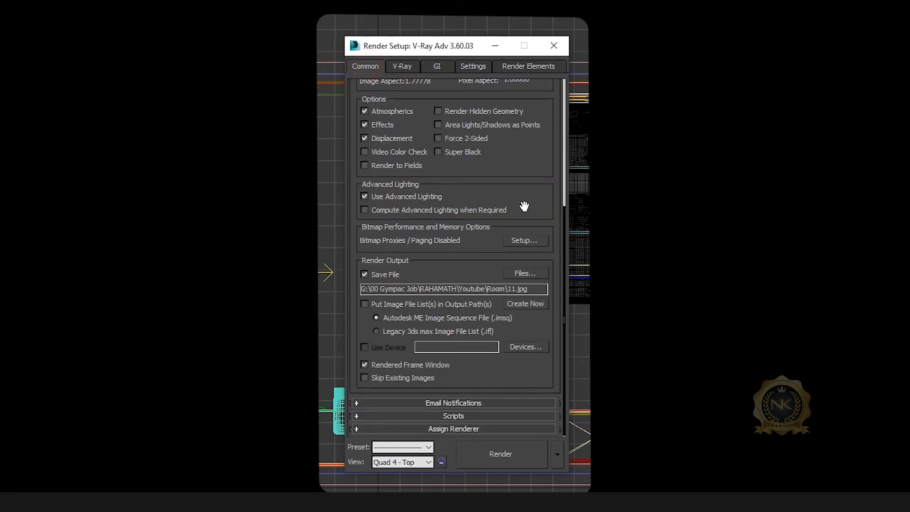
drag(539, 105, 518, 349)
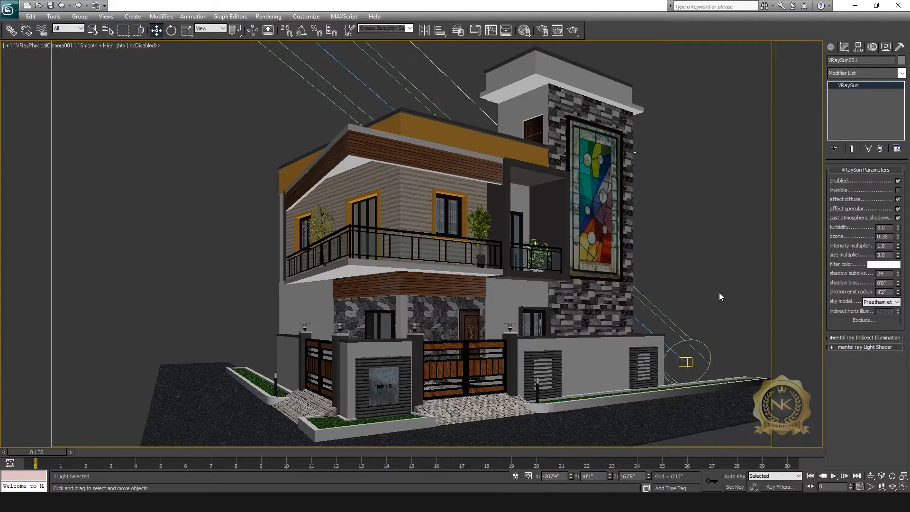
key(shift+q)
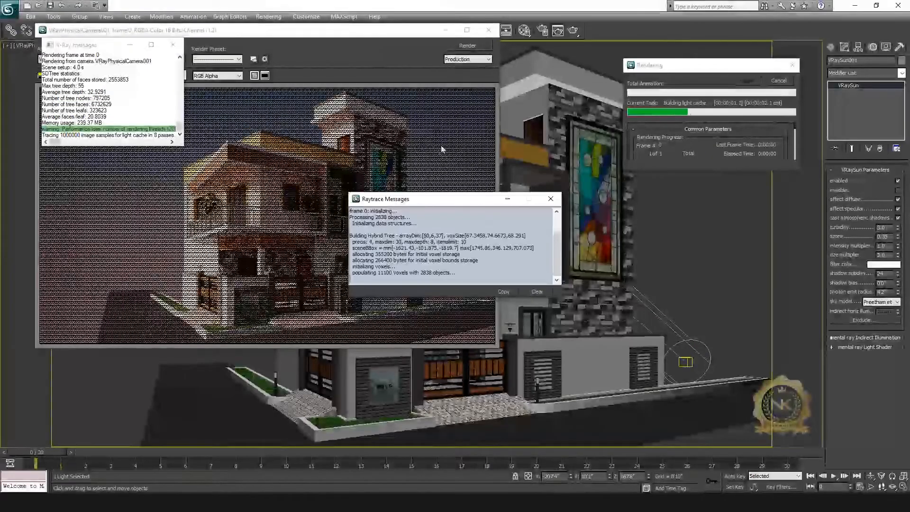
- Examine the Neutral white balance render of the house, overall and at full size, and close the render window
click(420, 119)
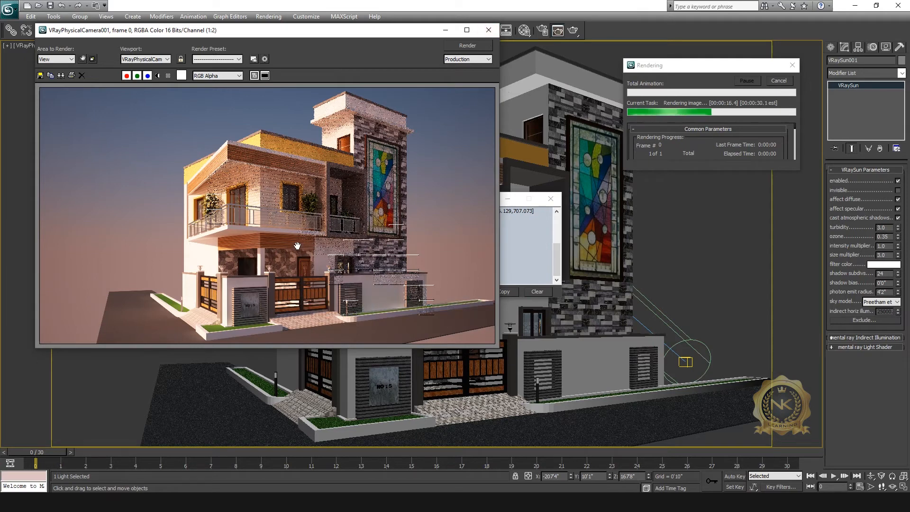
scroll(280, 243, up, 1)
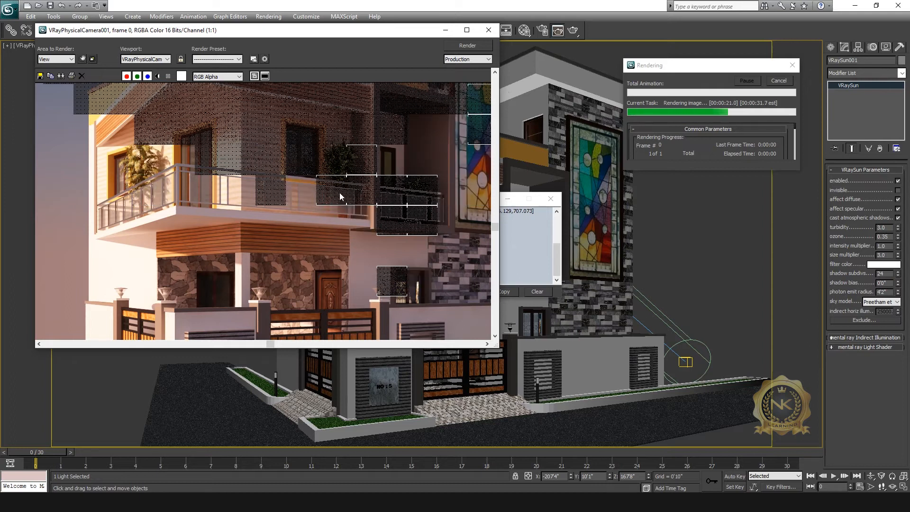
scroll(340, 192, down, 1)
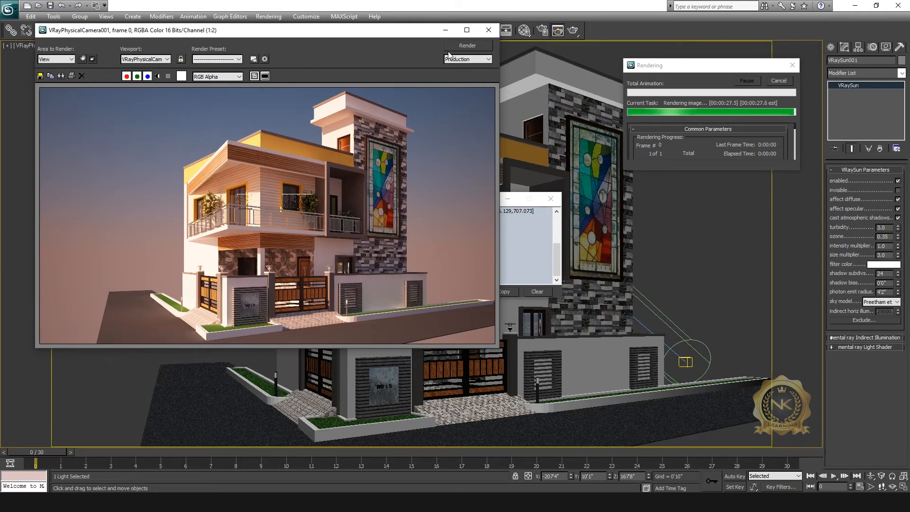
click(467, 30)
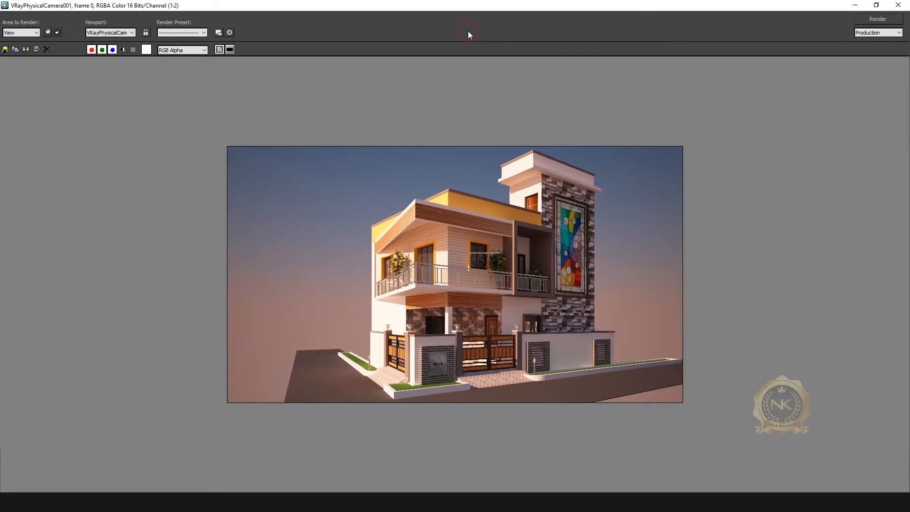
scroll(524, 284, up, 1)
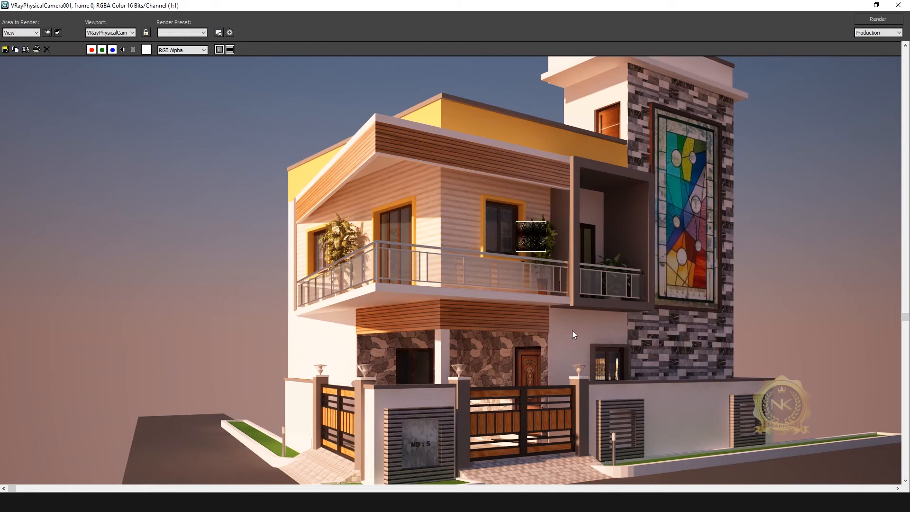
scroll(622, 302, down, 1)
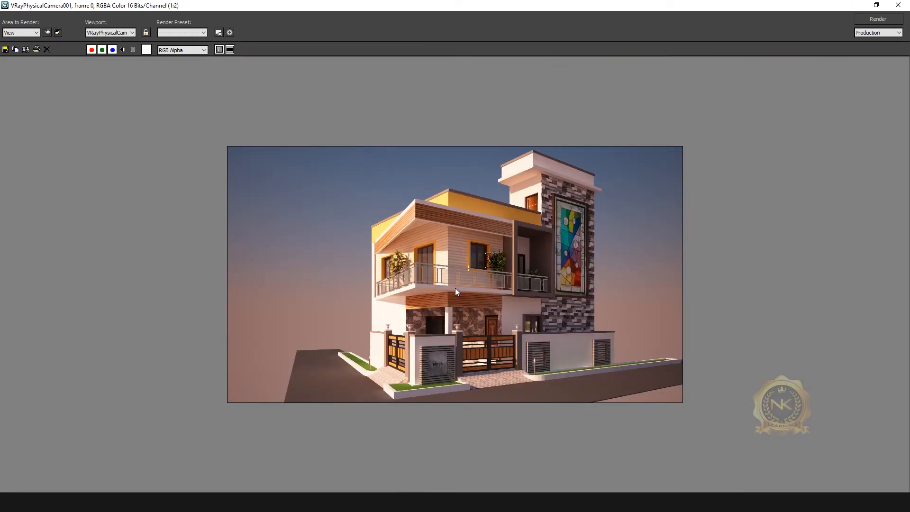
scroll(513, 280, up, 1)
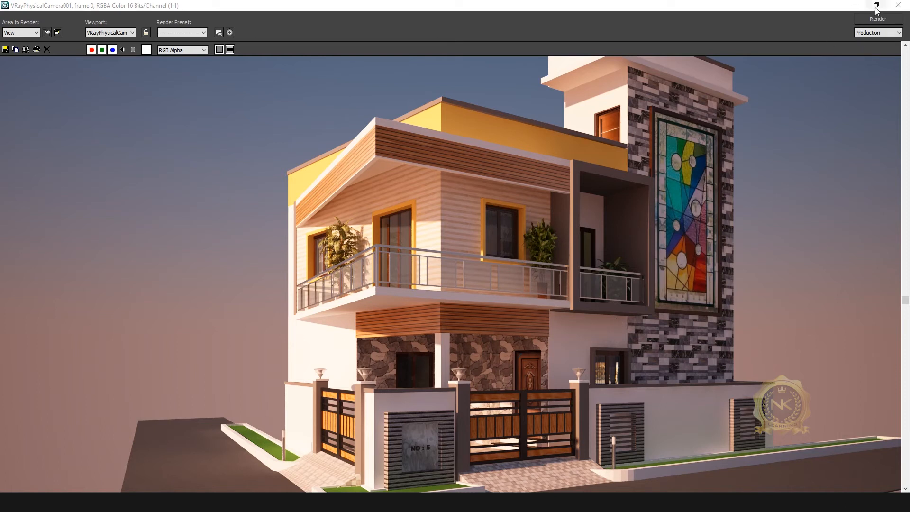
scroll(803, 154, down, 1)
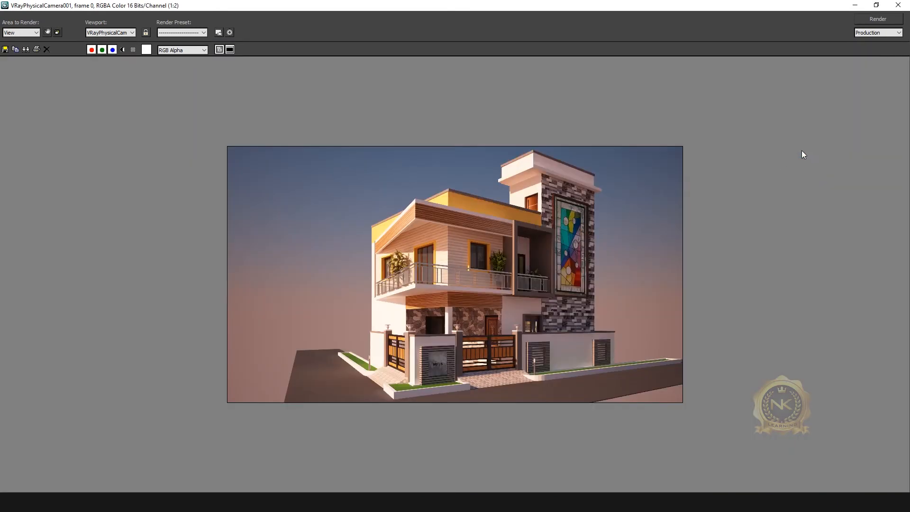
click(877, 6)
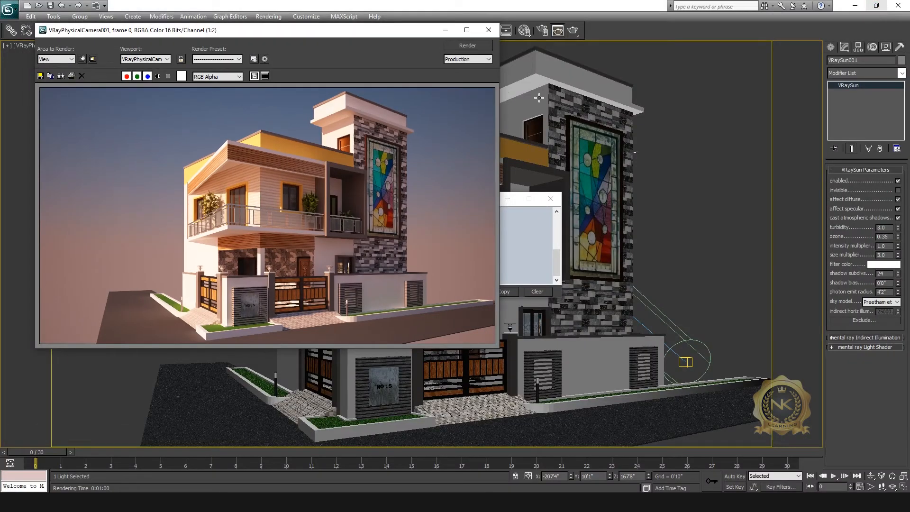
click(489, 30)
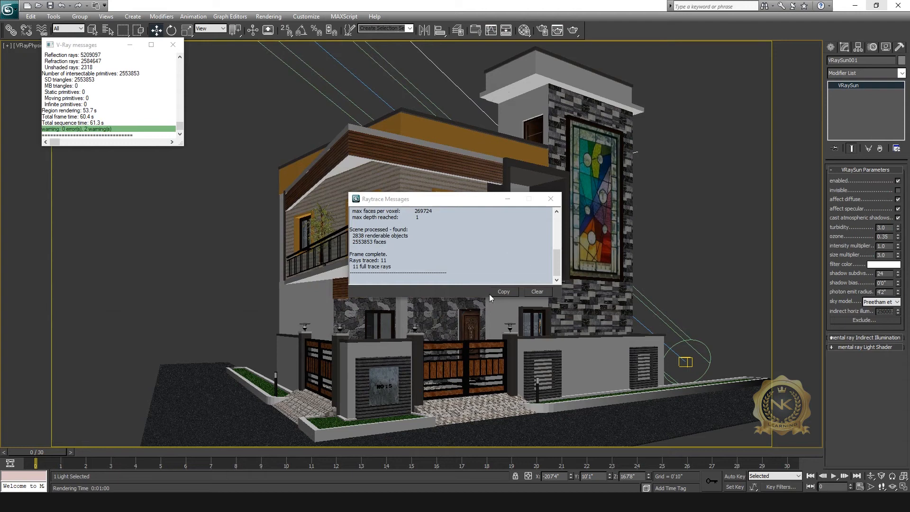
- Select the VRayPhysicalCamera001 camera in the Top view and set its white balance to Daylight
key(alt+w)
key(alt+w)
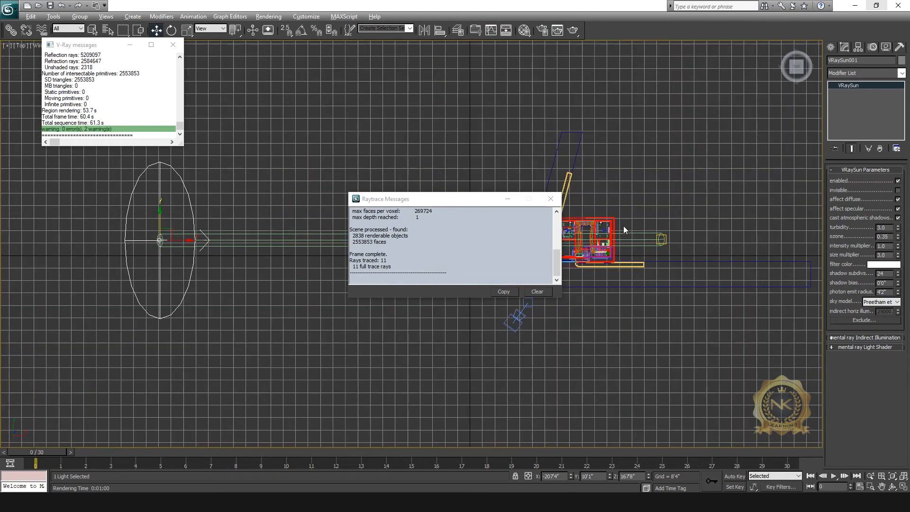
click(550, 199)
click(562, 400)
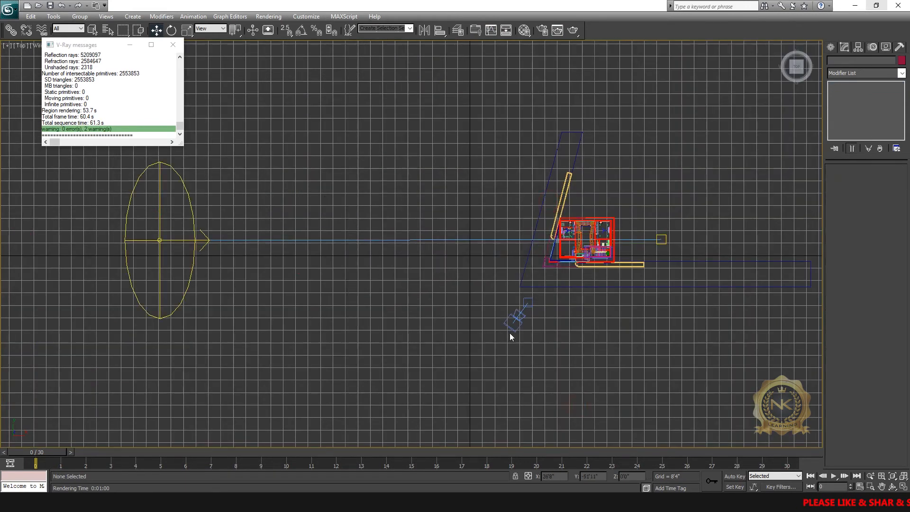
click(516, 319)
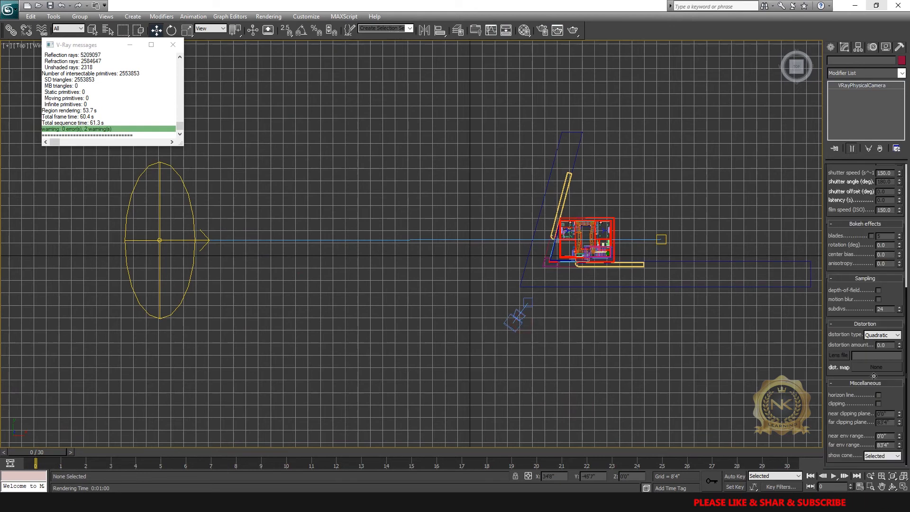
drag(891, 294, 895, 450)
click(882, 298)
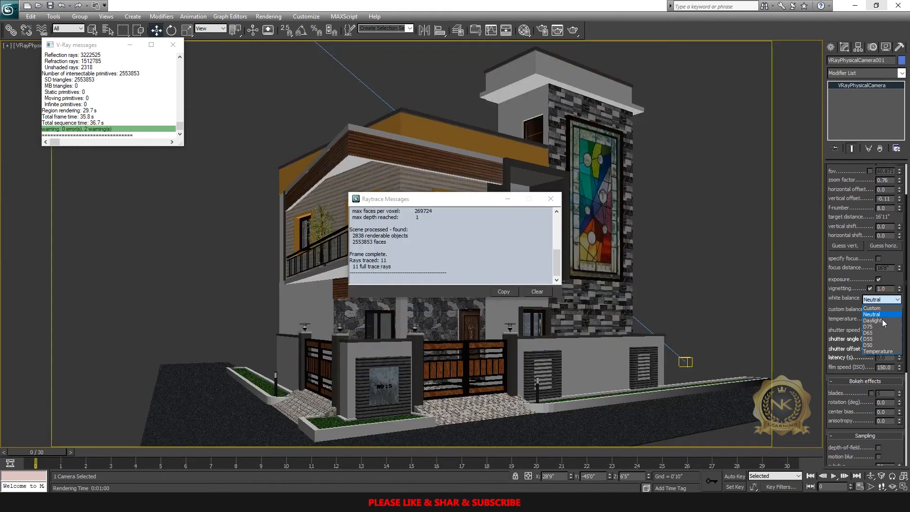
click(880, 320)
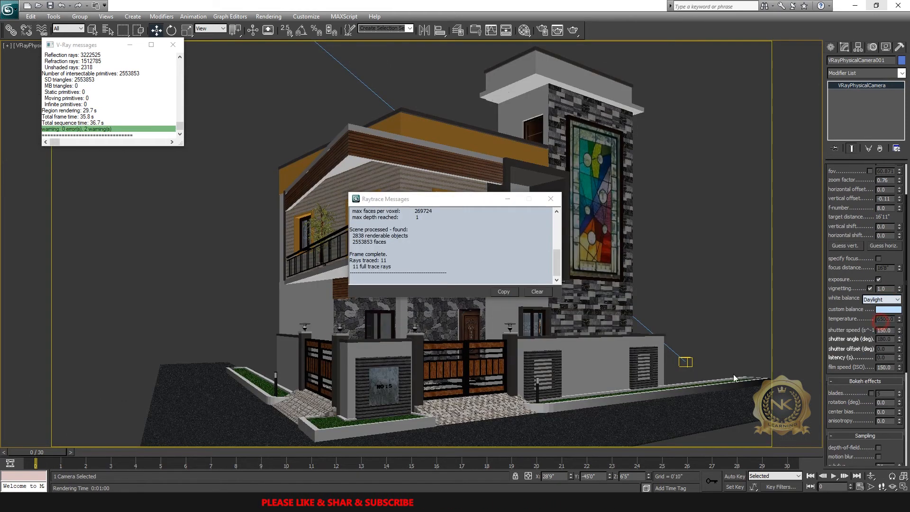
- Close the raytrace messages and render the camera view with the Daylight white balance
click(550, 200)
key(shift+q)
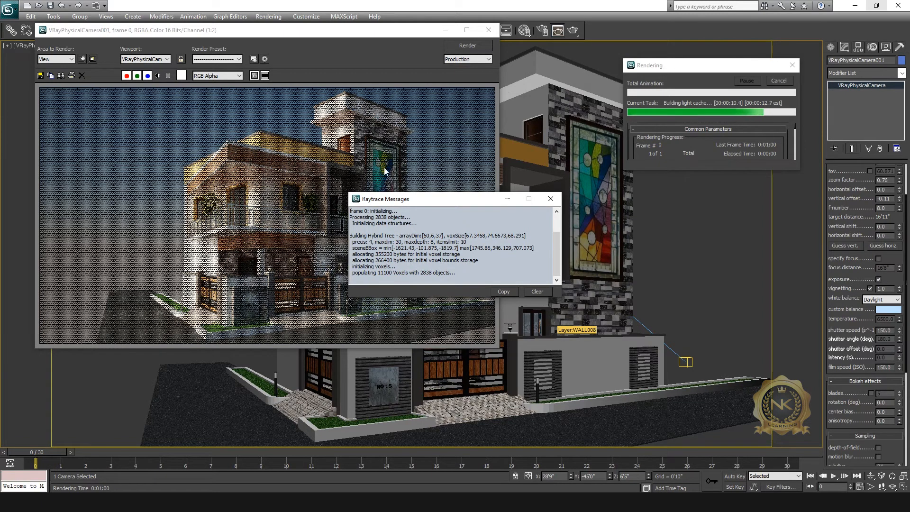
click(332, 34)
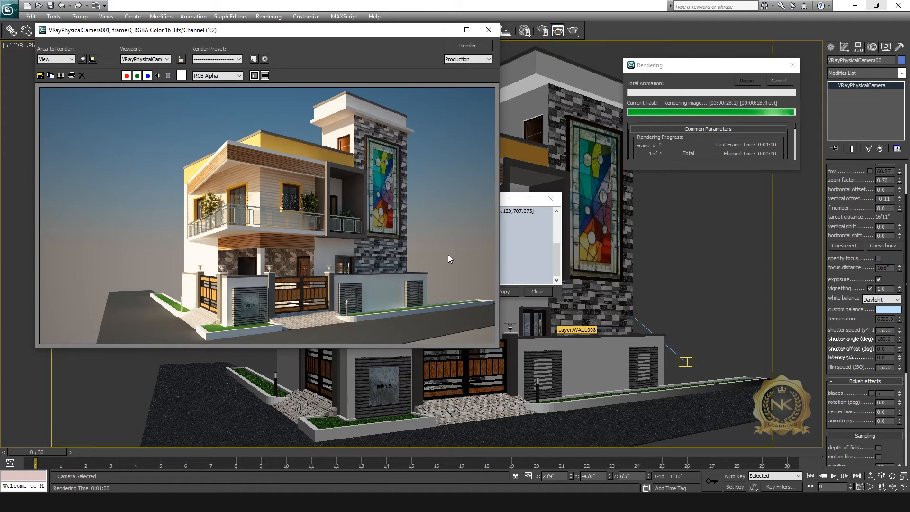
- Examine the Daylight render of the house at full size, from the roof tower down to the gates and boundary wall
click(467, 30)
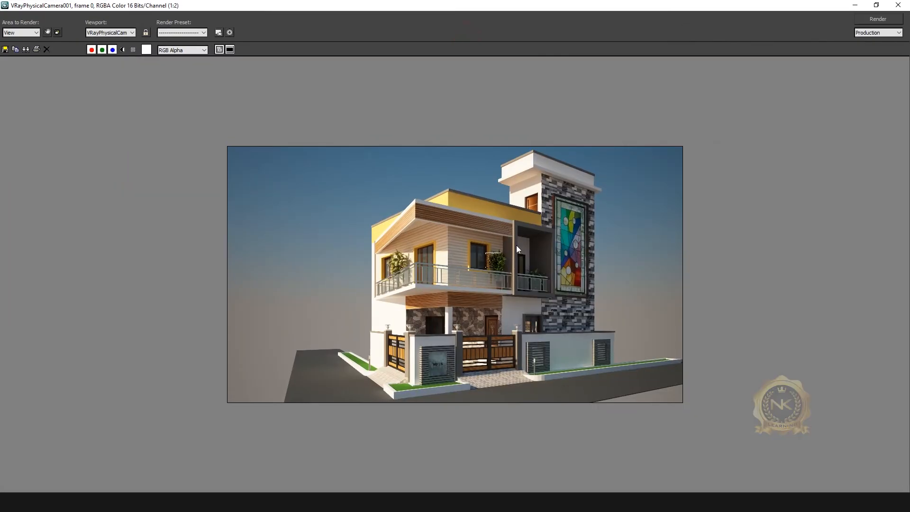
scroll(516, 246, up, 1)
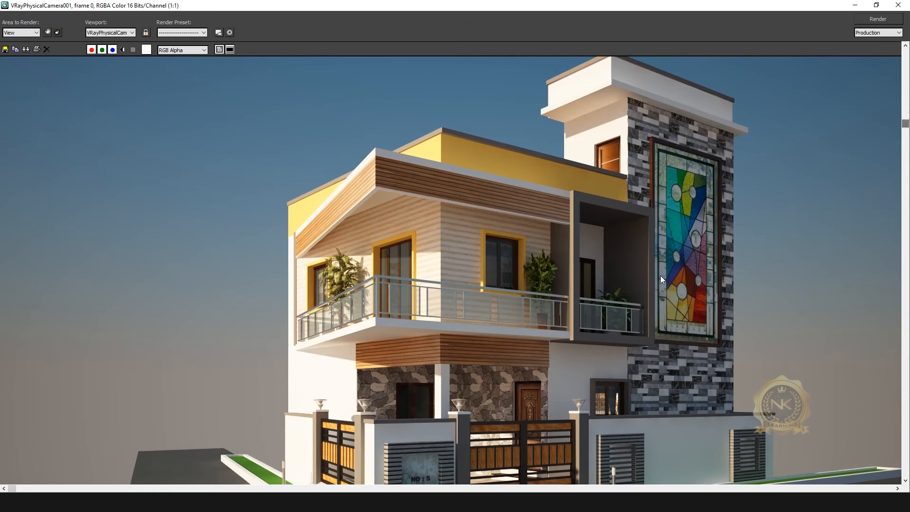
scroll(647, 289, down, 2)
scroll(647, 289, up, 2)
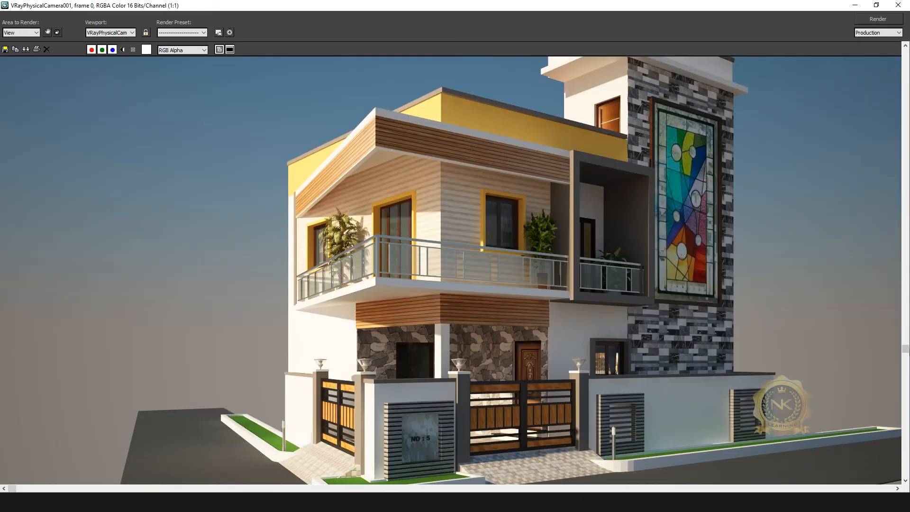
drag(906, 349, 905, 183)
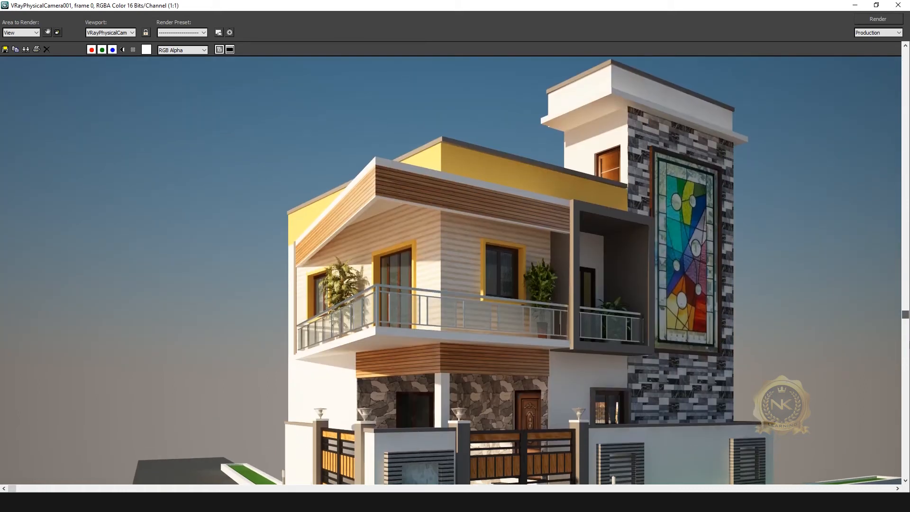
drag(905, 415, 906, 409)
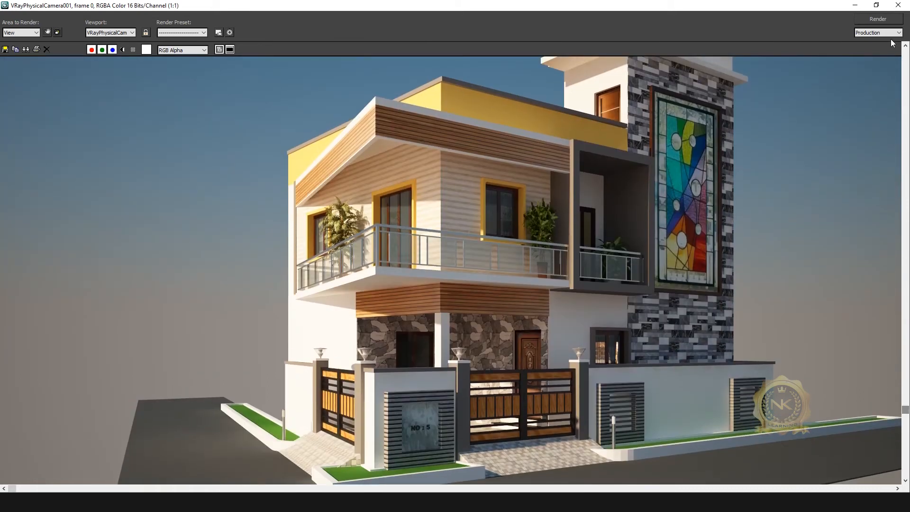
click(877, 7)
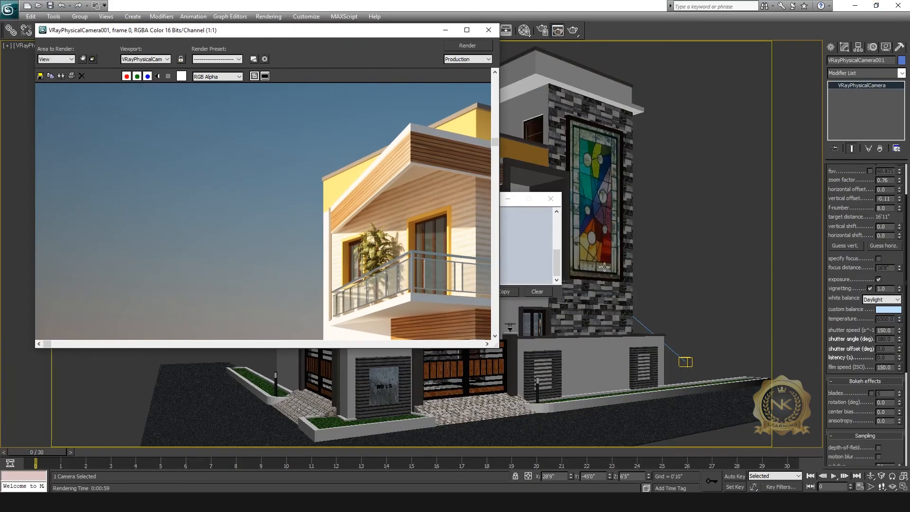
scroll(381, 203, down, 1)
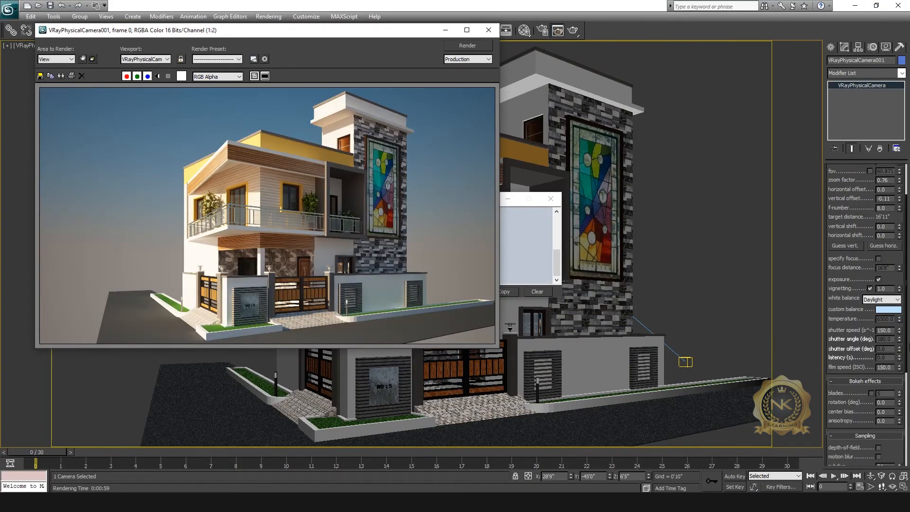
- Try the D75 and D65 white balance presets on the physical camera and settle on D50
click(886, 303)
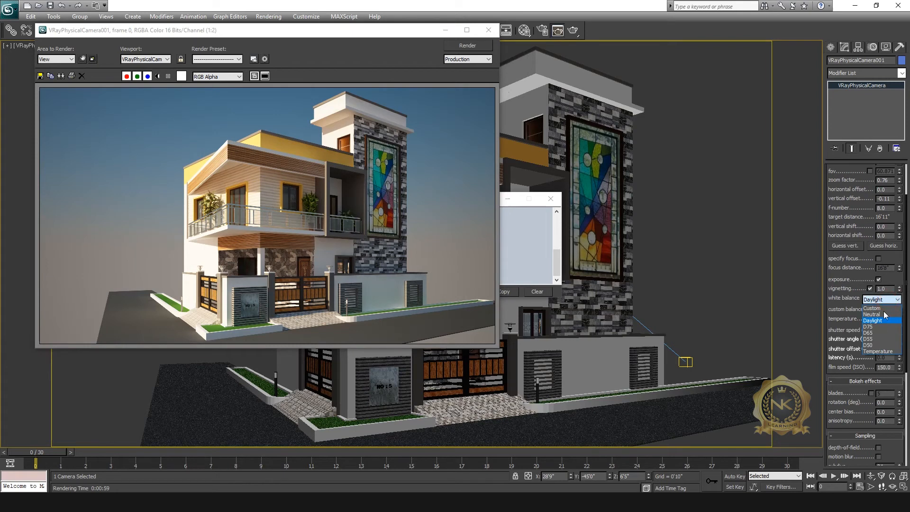
click(874, 327)
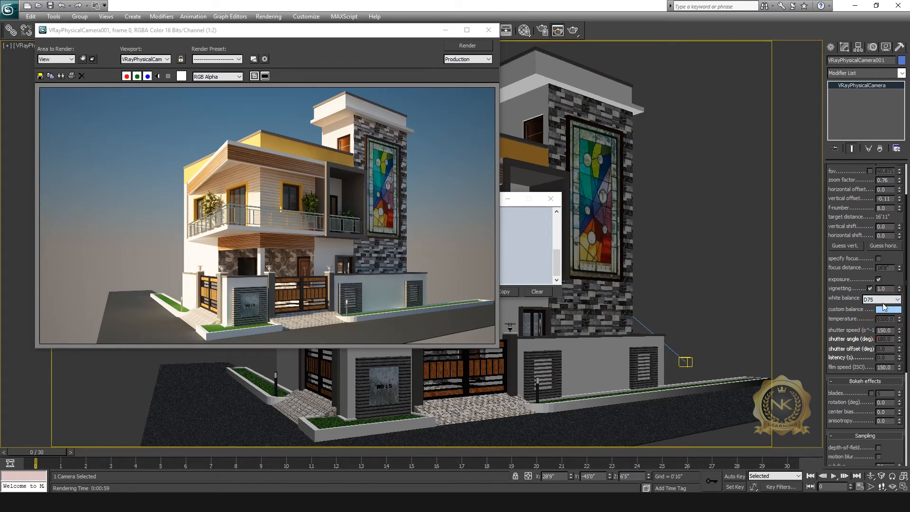
click(883, 302)
click(873, 332)
click(893, 300)
click(875, 347)
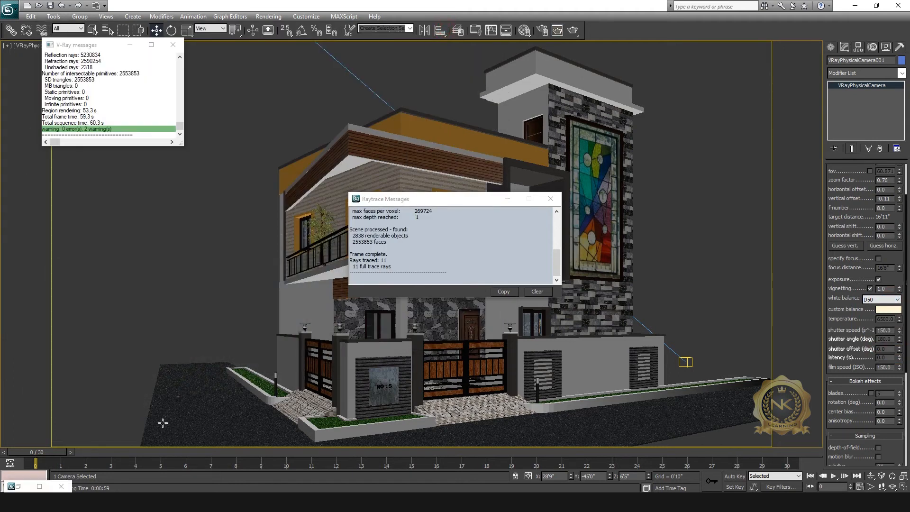
- Bring back the rendered frame and render the camera view again with the D50 white balance
click(40, 486)
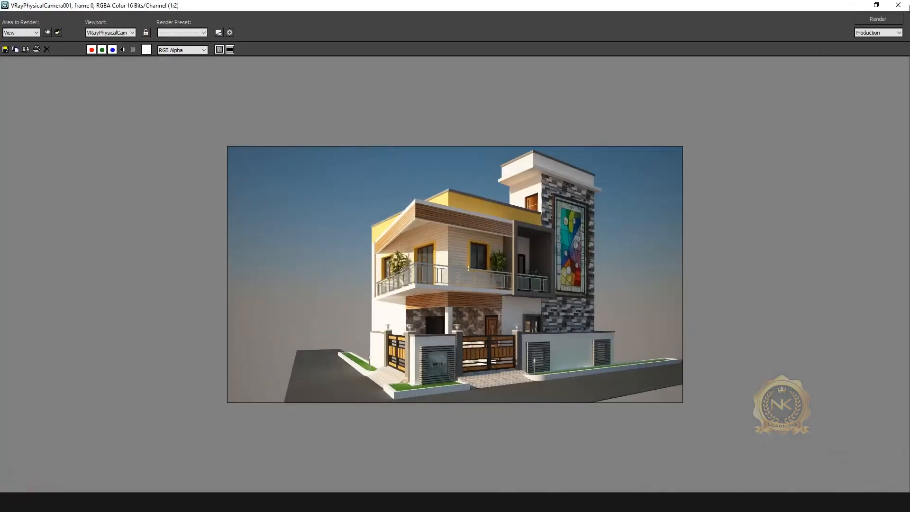
click(875, 4)
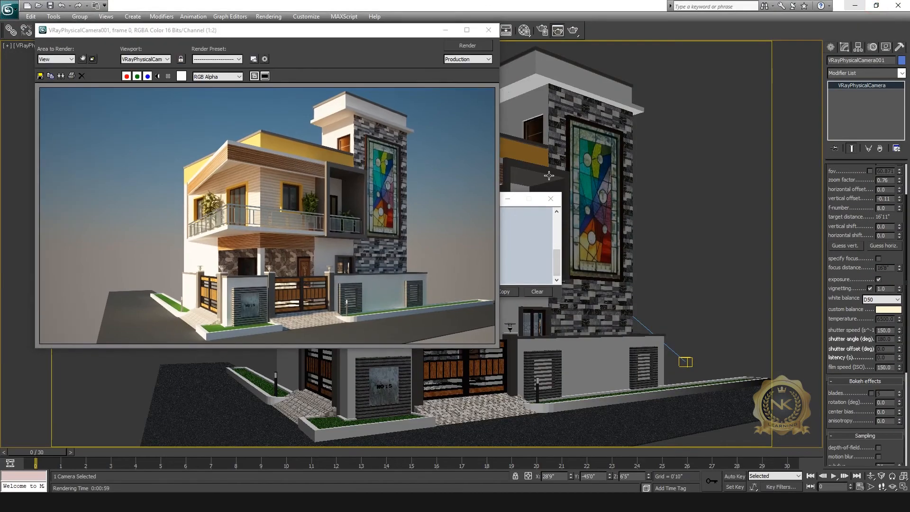
key(shift+q)
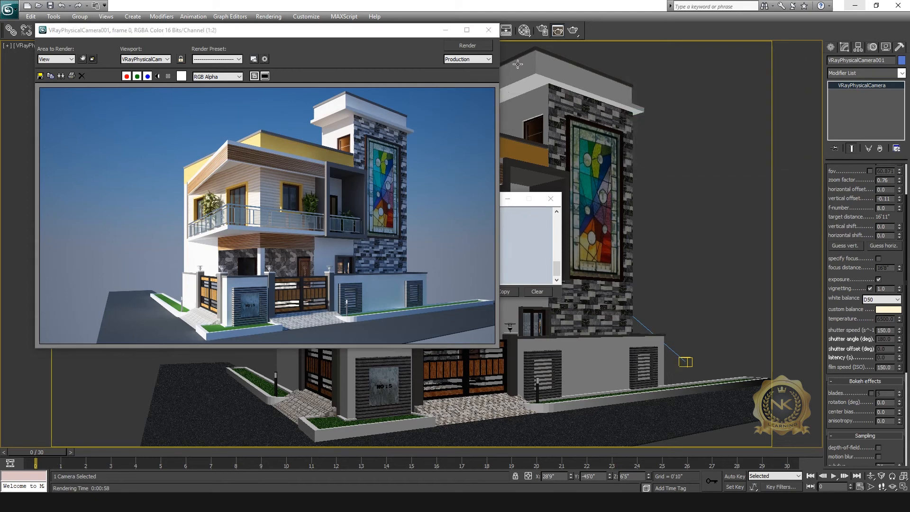
- Examine the D50 render of the house at full size and up close around the balcony and stained-glass panel
click(467, 30)
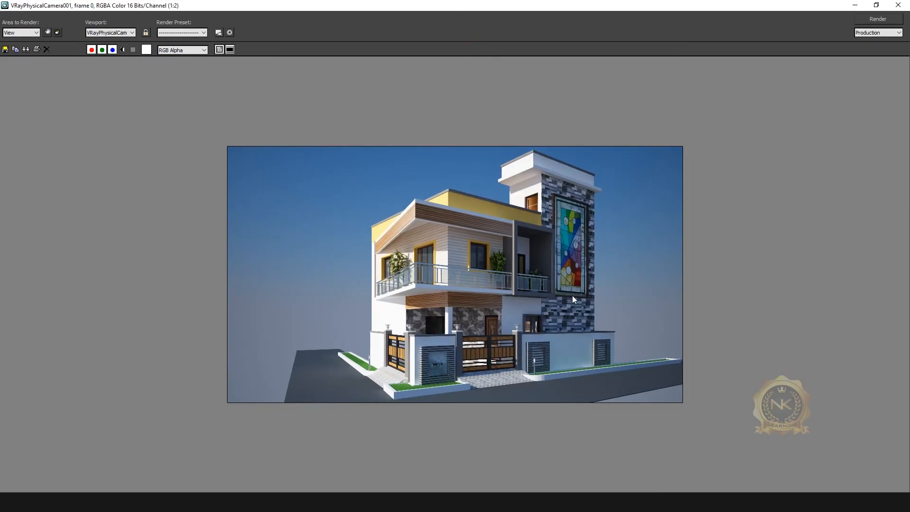
scroll(527, 286, up, 1)
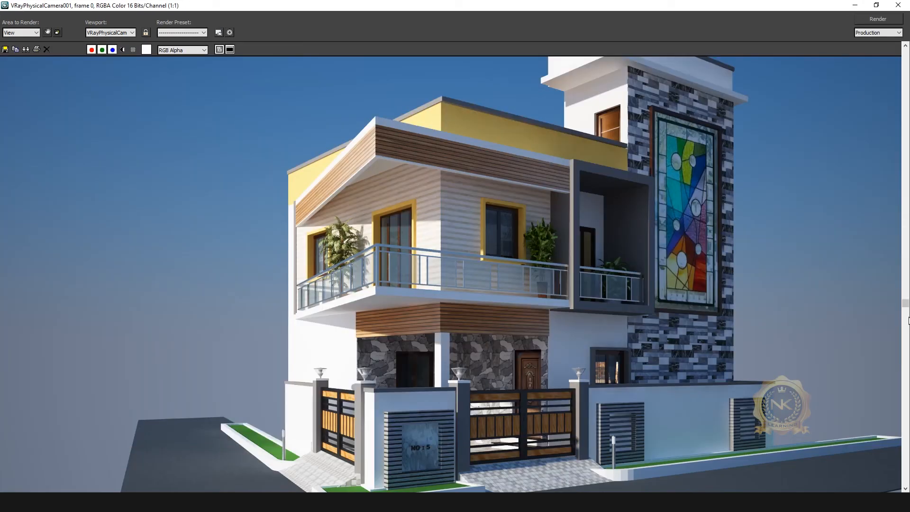
drag(905, 290, 905, 215)
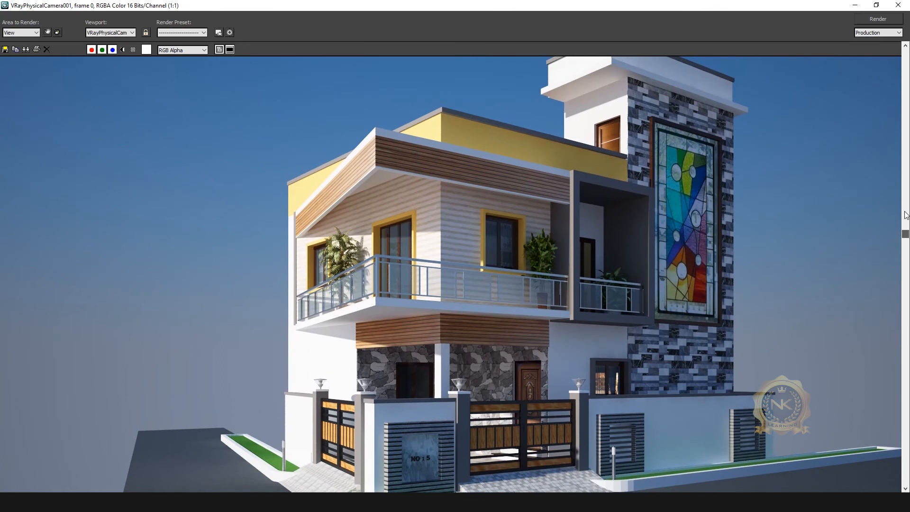
drag(905, 110, 905, 290)
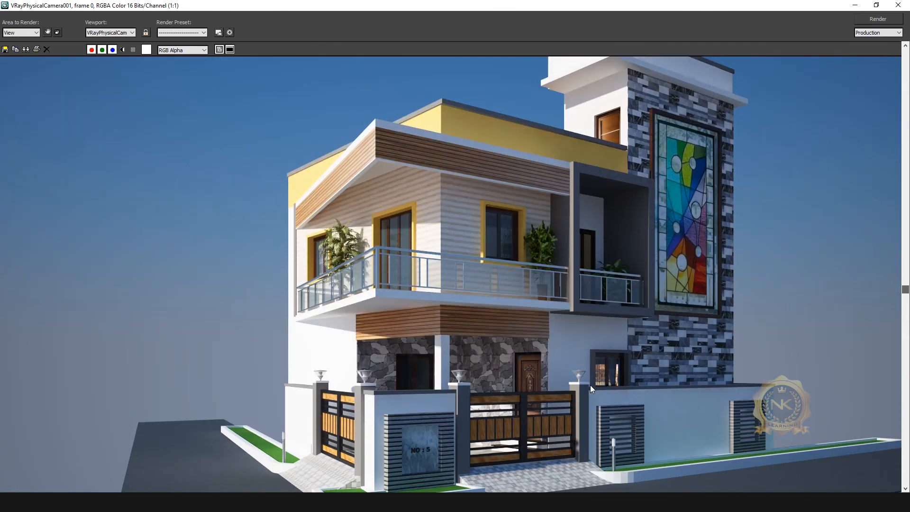
scroll(834, 232, up, 1)
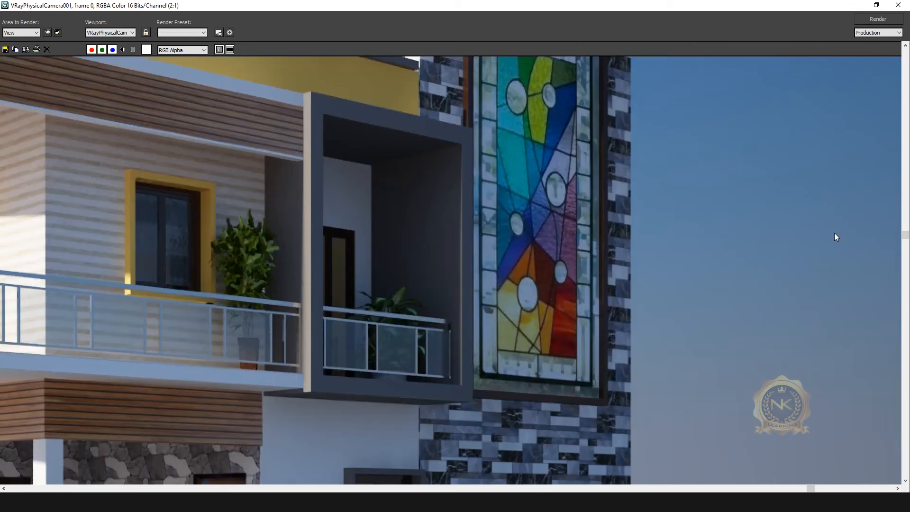
- Shrink the rendered frame to reach the physical camera's settings, set the white balance to Neutral and render the camera view again
scroll(808, 251, down, 1)
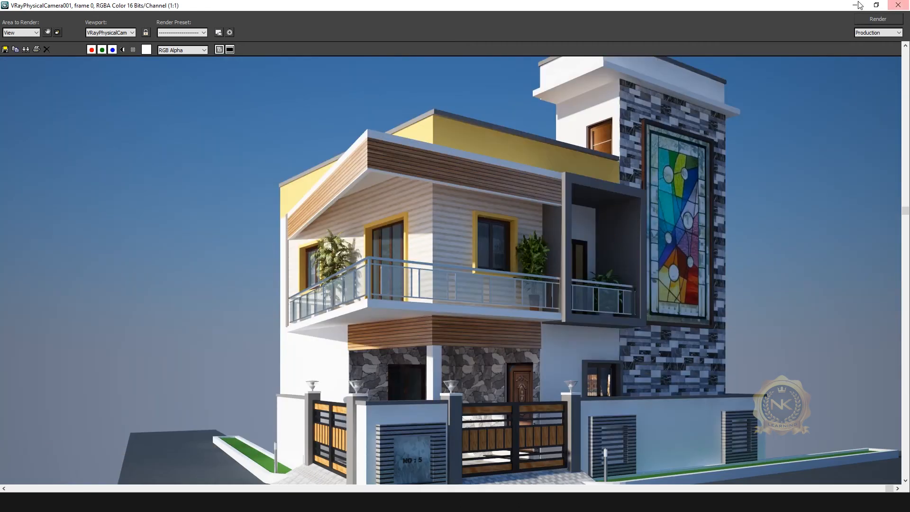
click(875, 6)
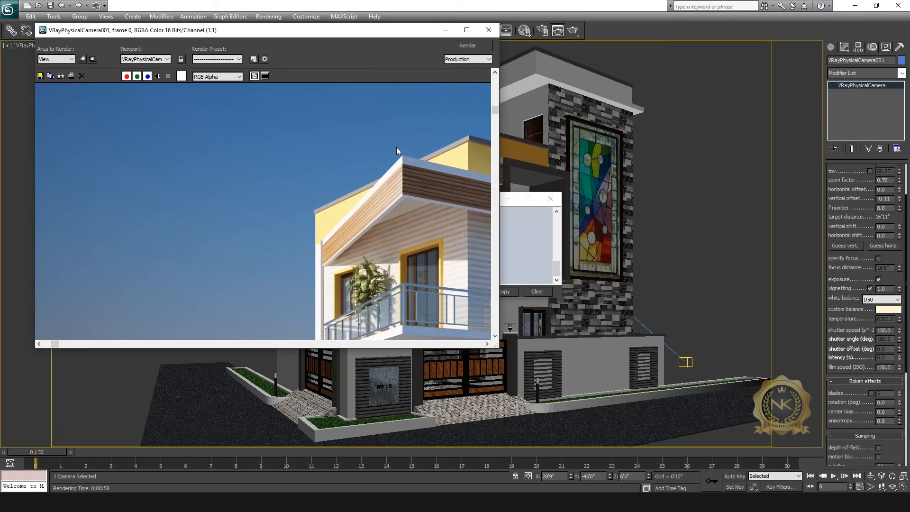
scroll(396, 147, down, 1)
click(882, 300)
click(881, 315)
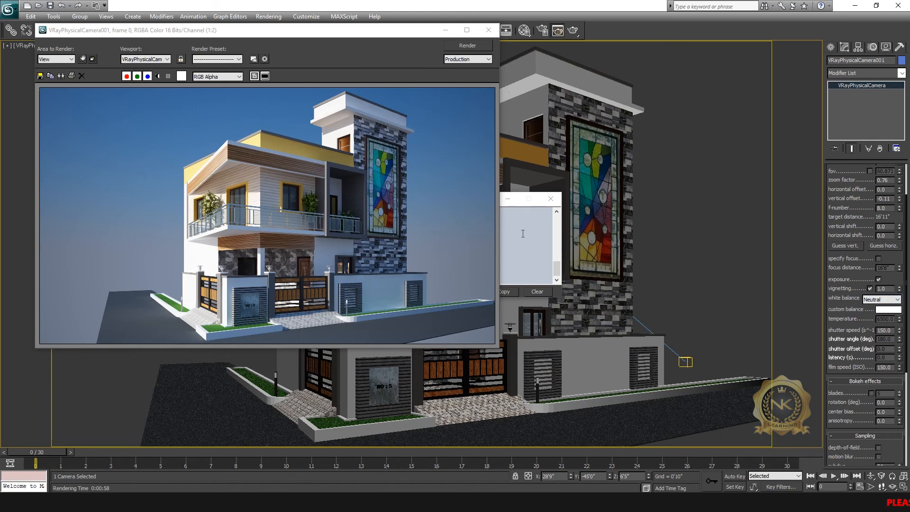
key(shift+q)
- Examine the Neutral white balance render of the house at full size, from the roof tower down to the gates and road
click(468, 31)
scroll(582, 270, up, 1)
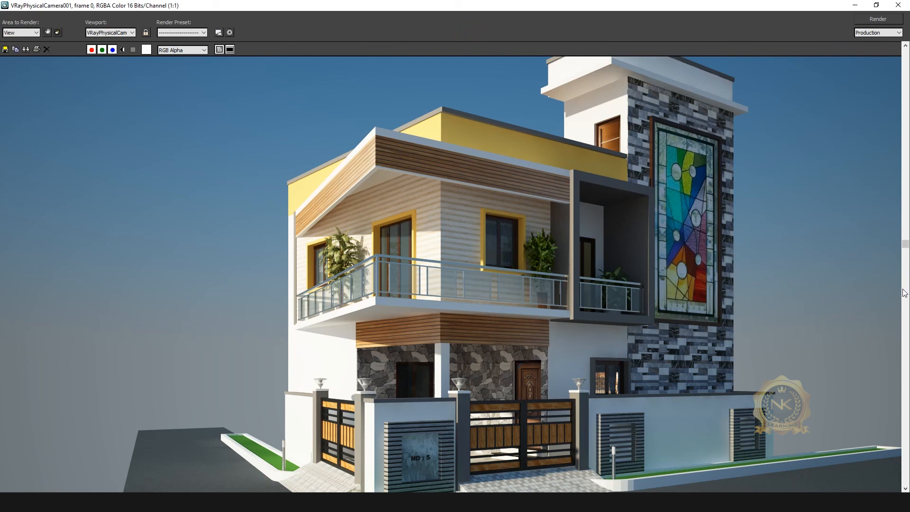
drag(905, 245, 905, 398)
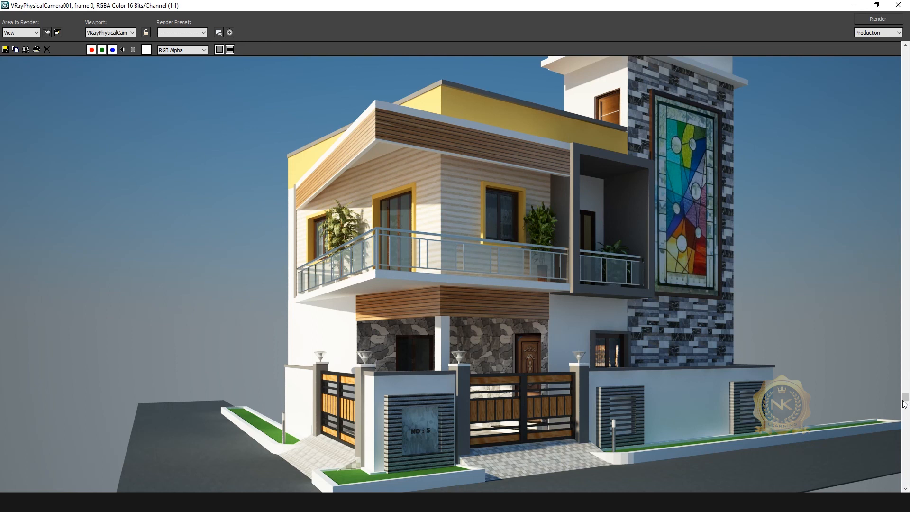
drag(903, 400, 898, 77)
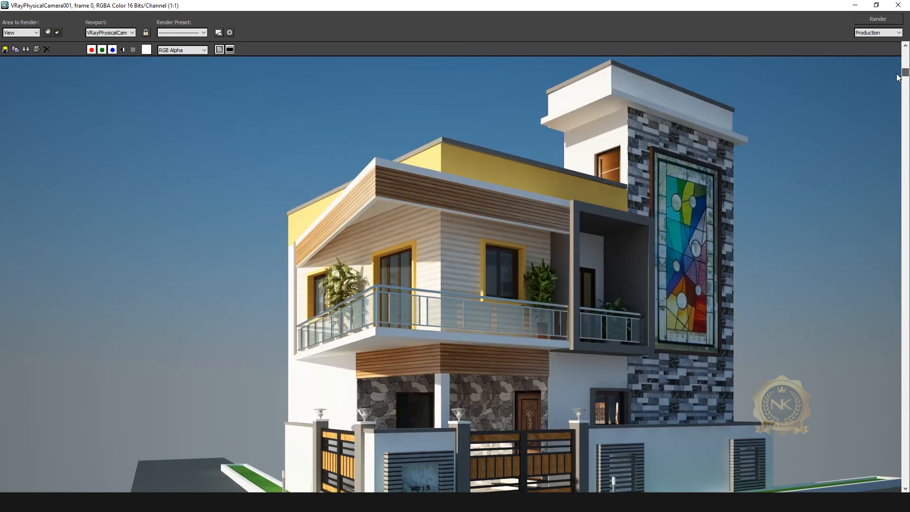
scroll(714, 268, down, 3)
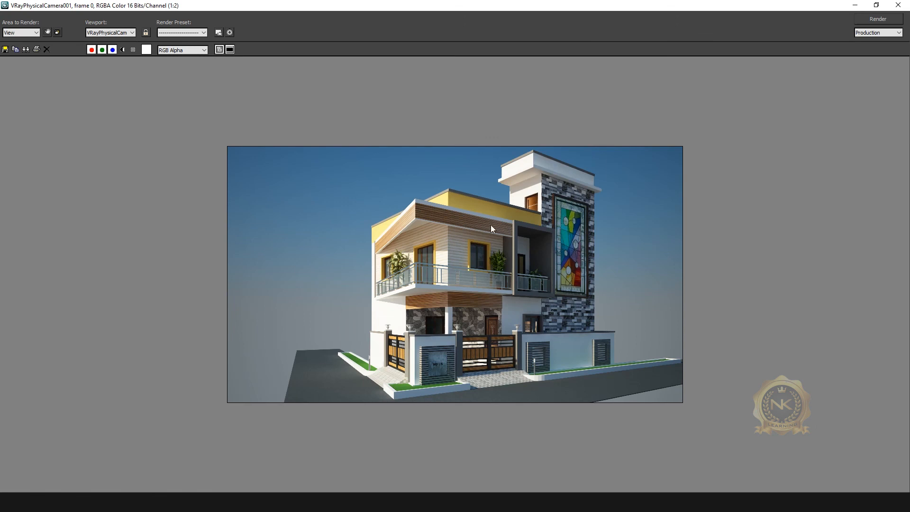
scroll(588, 291, up, 1)
scroll(587, 294, down, 1)
scroll(639, 295, up, 1)
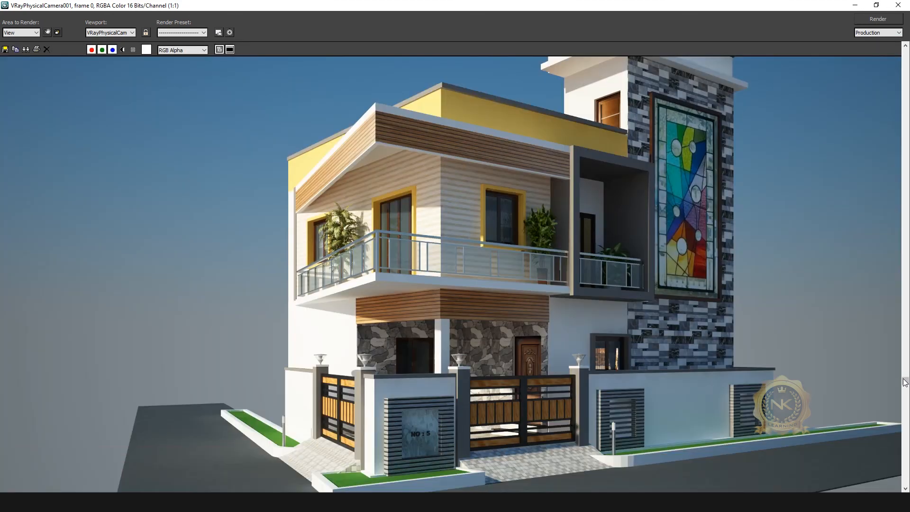
drag(905, 372, 905, 223)
scroll(843, 226, down, 1)
scroll(844, 226, up, 1)
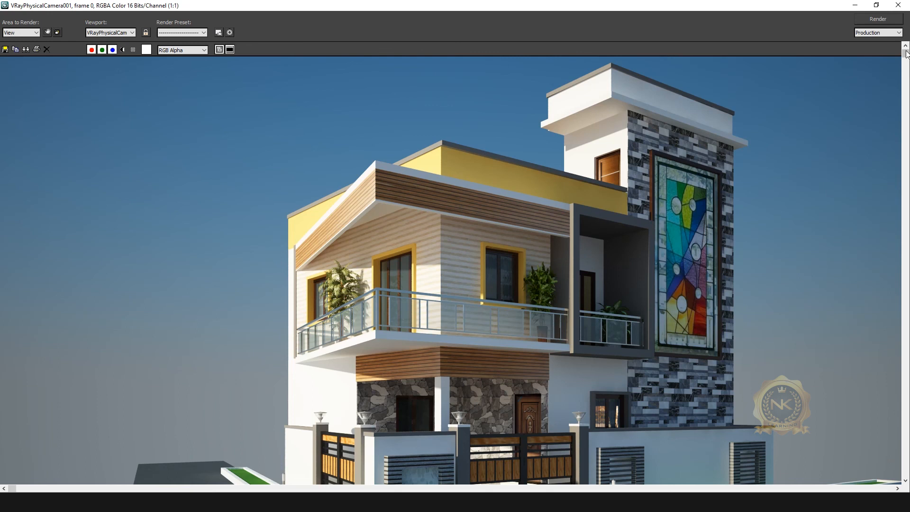
drag(905, 53, 902, 123)
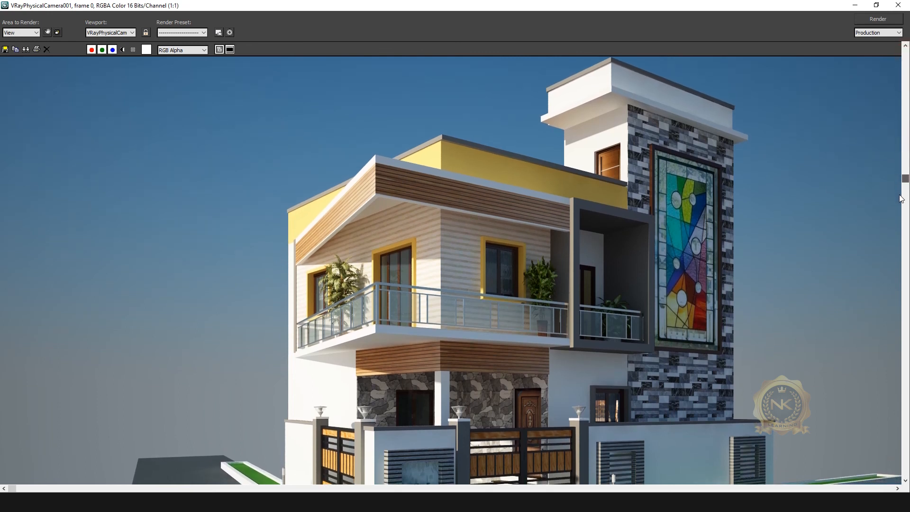
drag(901, 199, 901, 200)
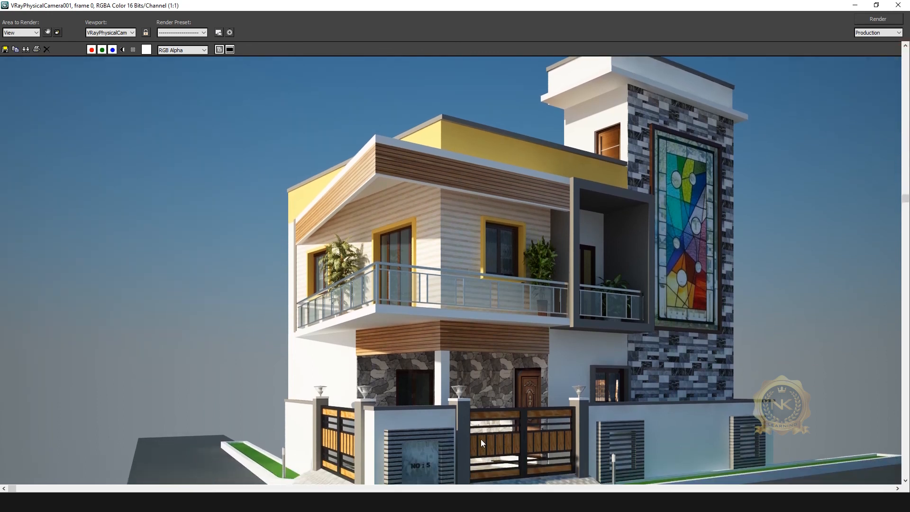